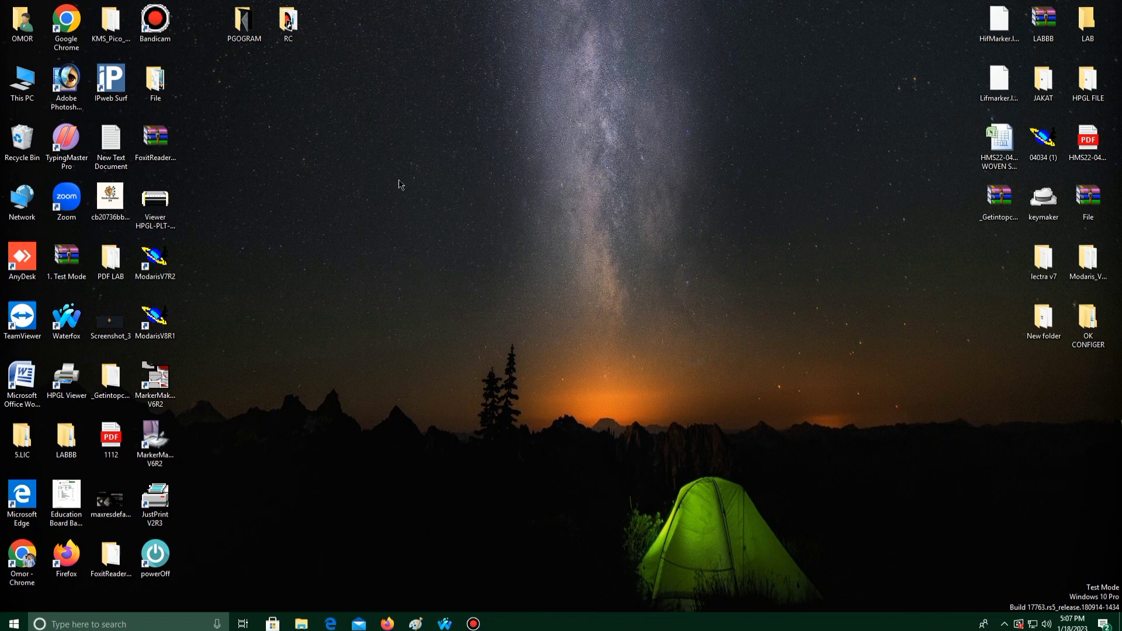
right_click(376, 172)
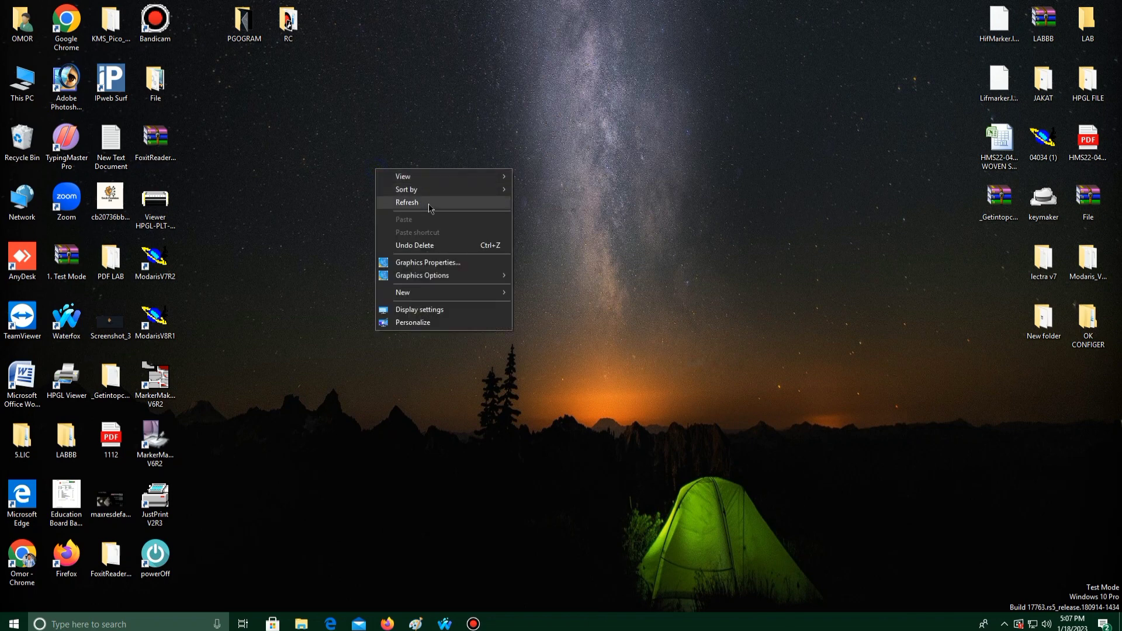
left_click(429, 205)
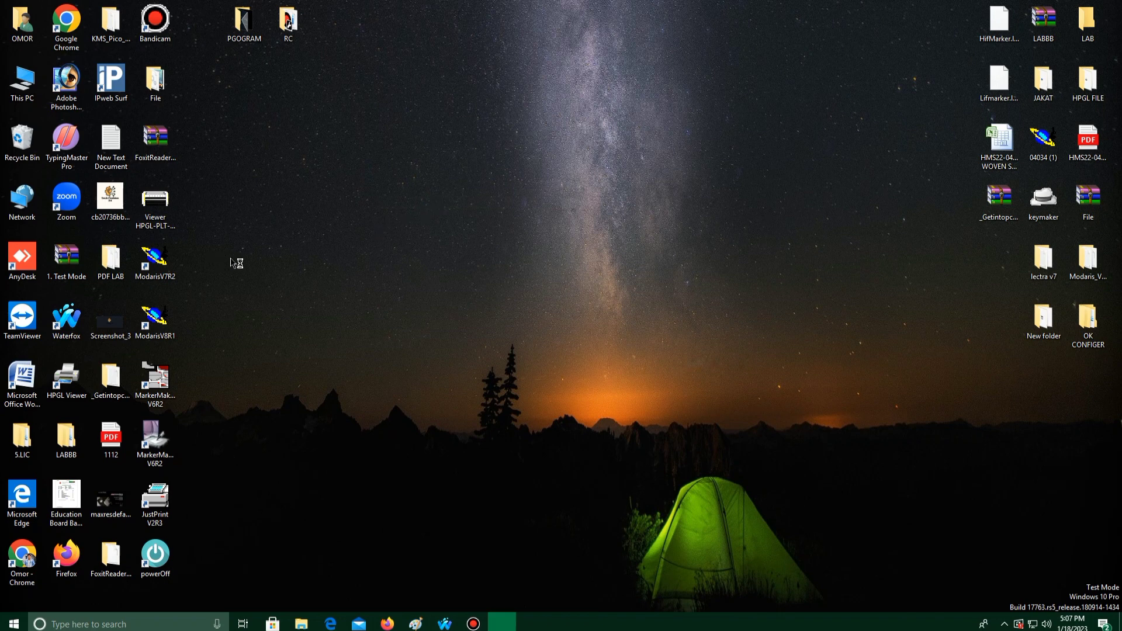
right_click(379, 274)
left_click(451, 308)
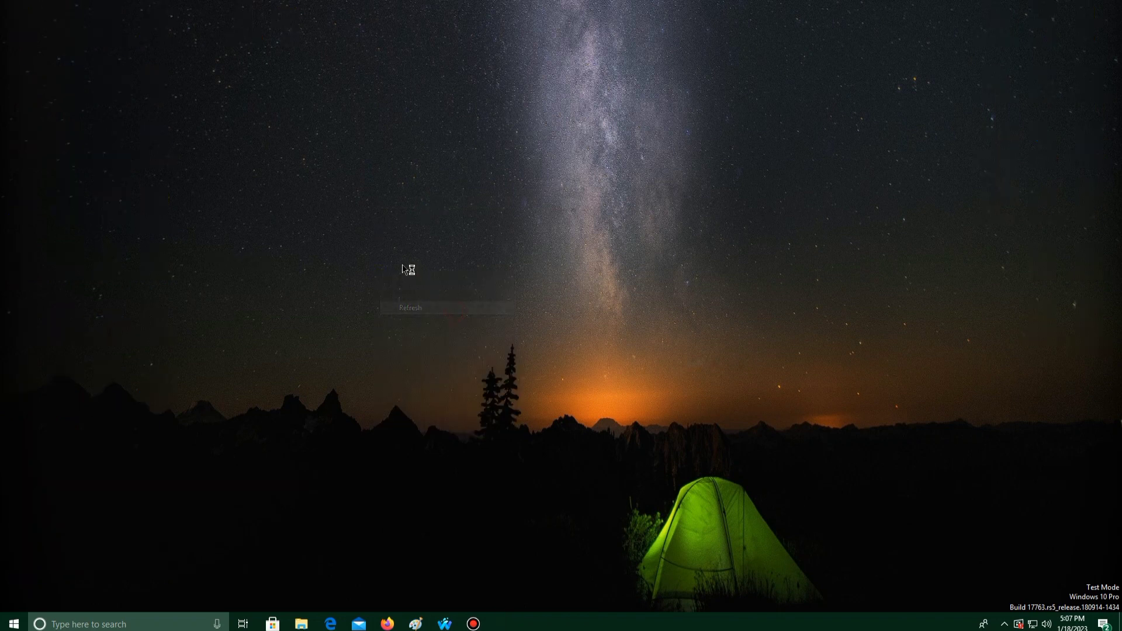
right_click(403, 268)
left_click(453, 296)
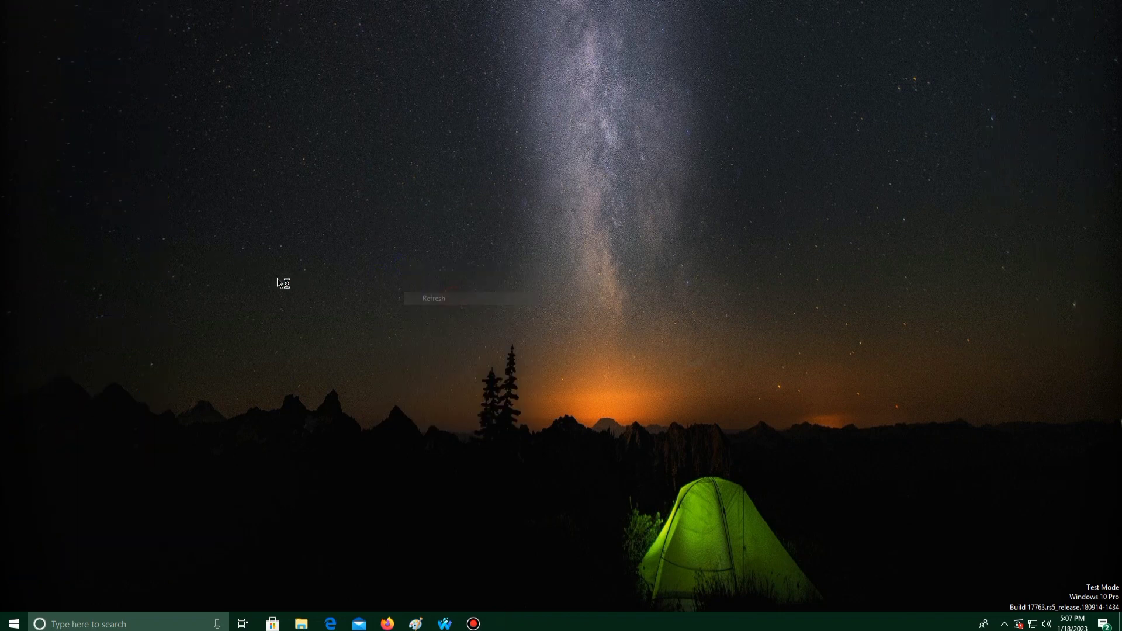
right_click(335, 232)
left_click(394, 264)
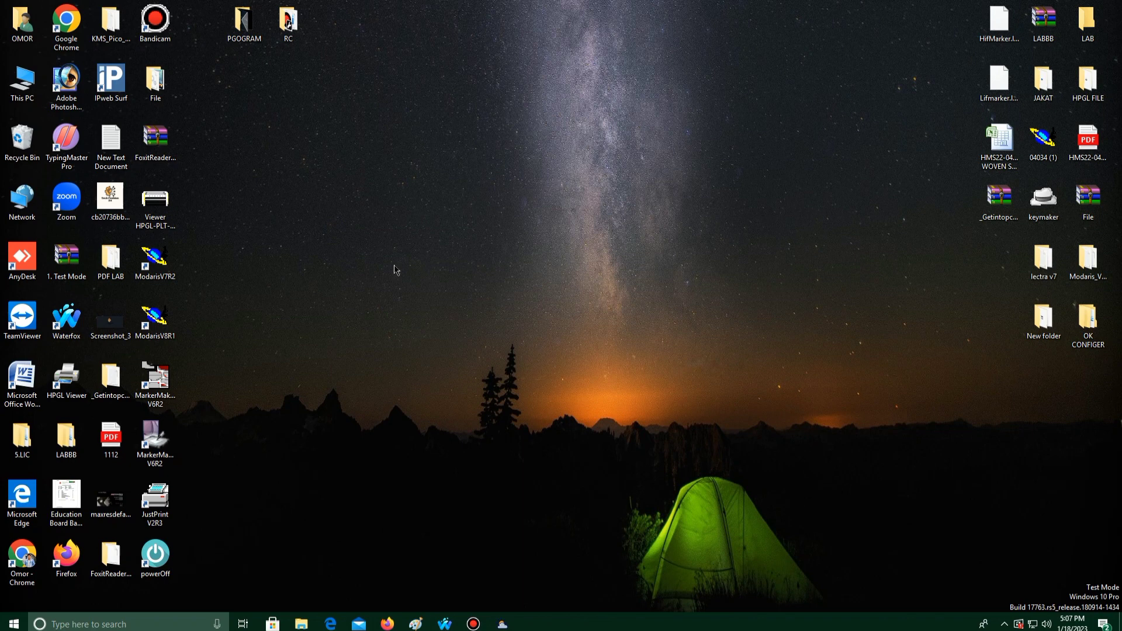
right_click(328, 235)
left_click(398, 269)
right_click(433, 178)
left_click(502, 211)
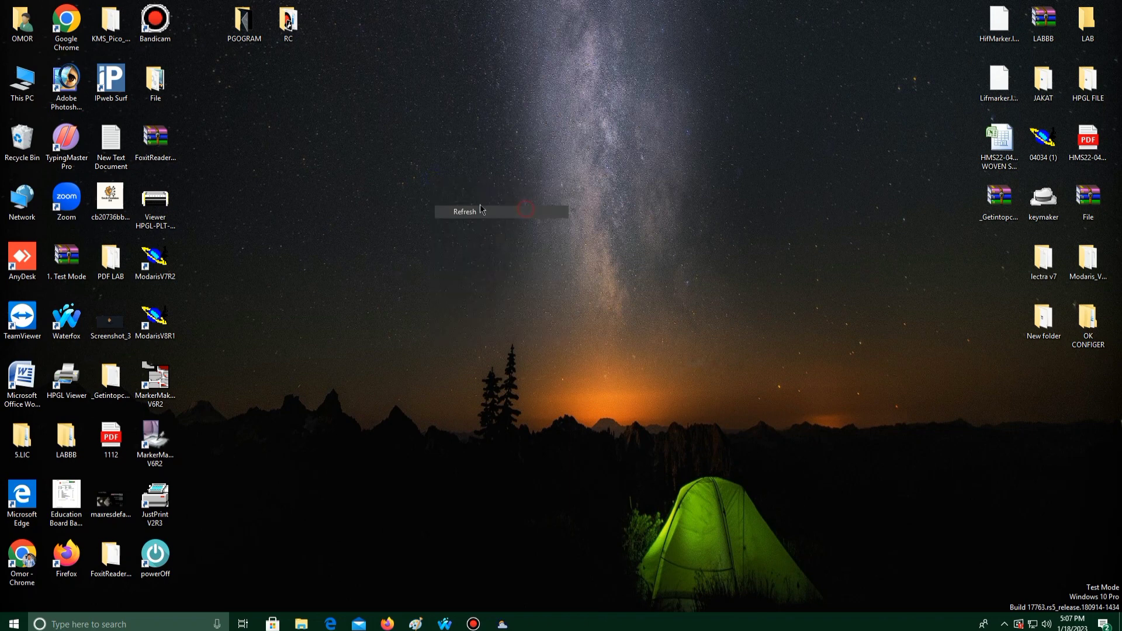
right_click(332, 199)
left_click(428, 232)
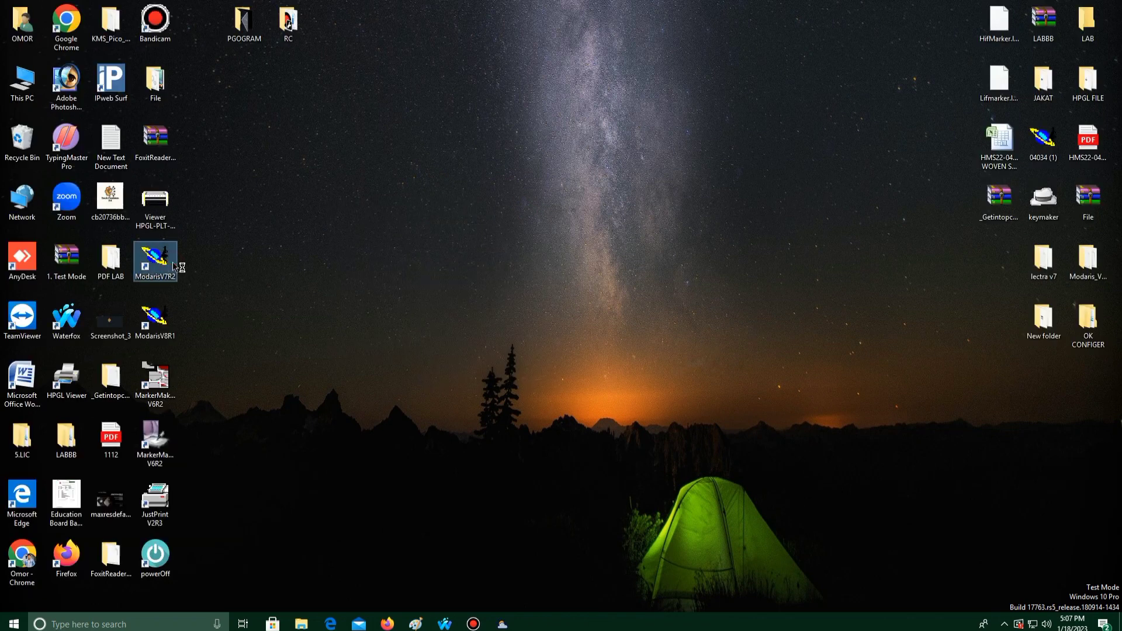
- Launch ModarisV7R2, minimise its window and close the Power off utility
double_click(155, 260)
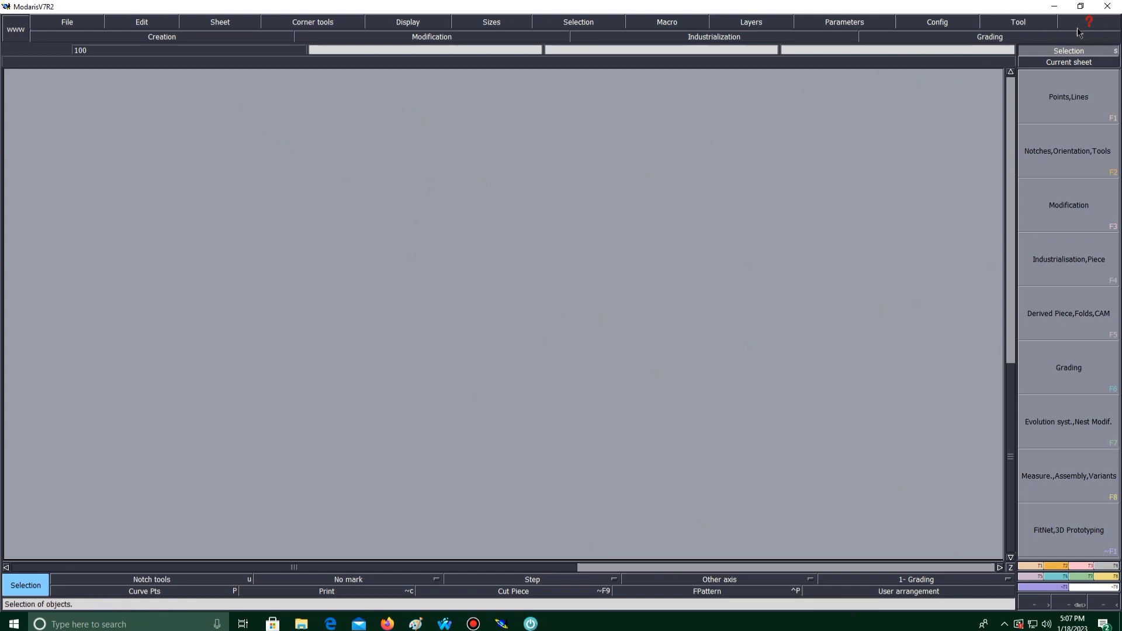
left_click(1054, 6)
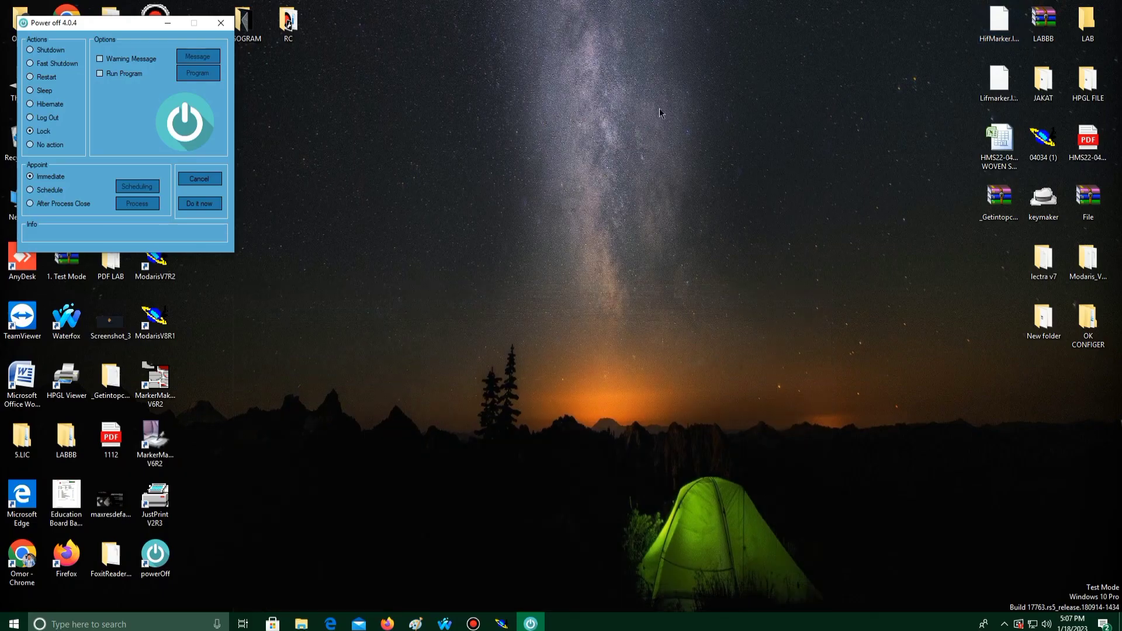
left_click(221, 23)
- Create a new folder on the desktop named "PART -1"
right_click(358, 105)
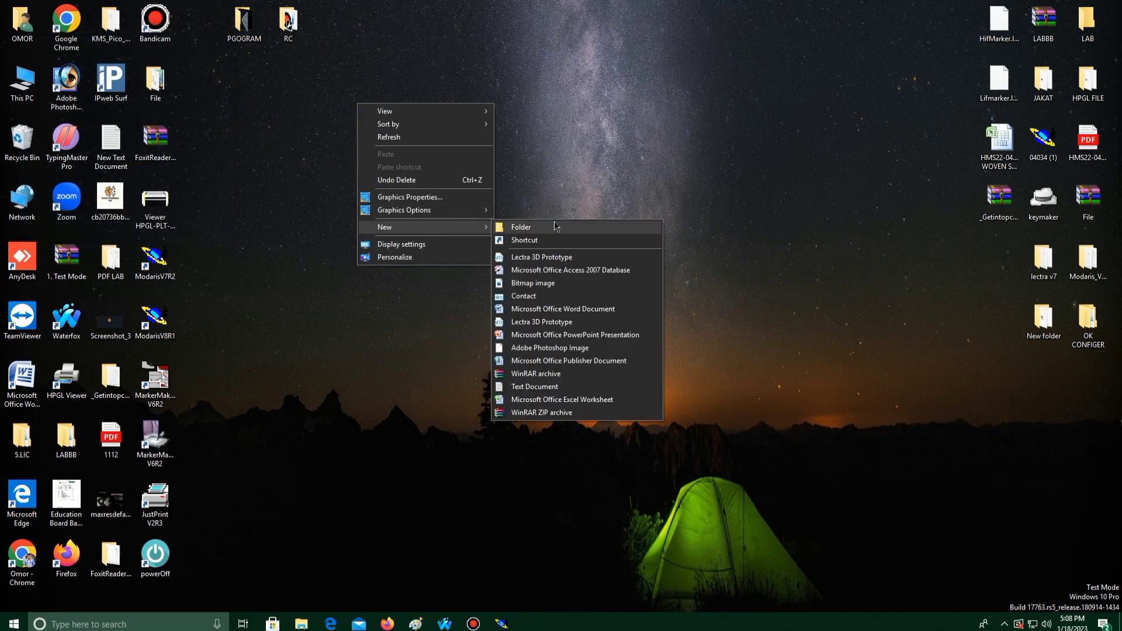
left_click(534, 228)
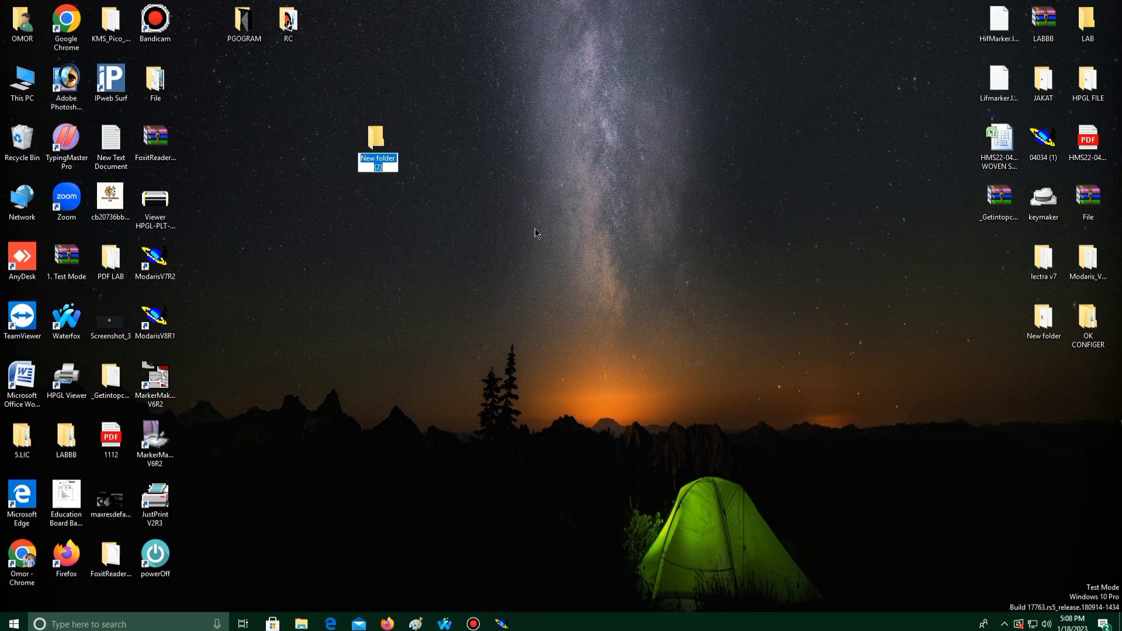
type("PA")
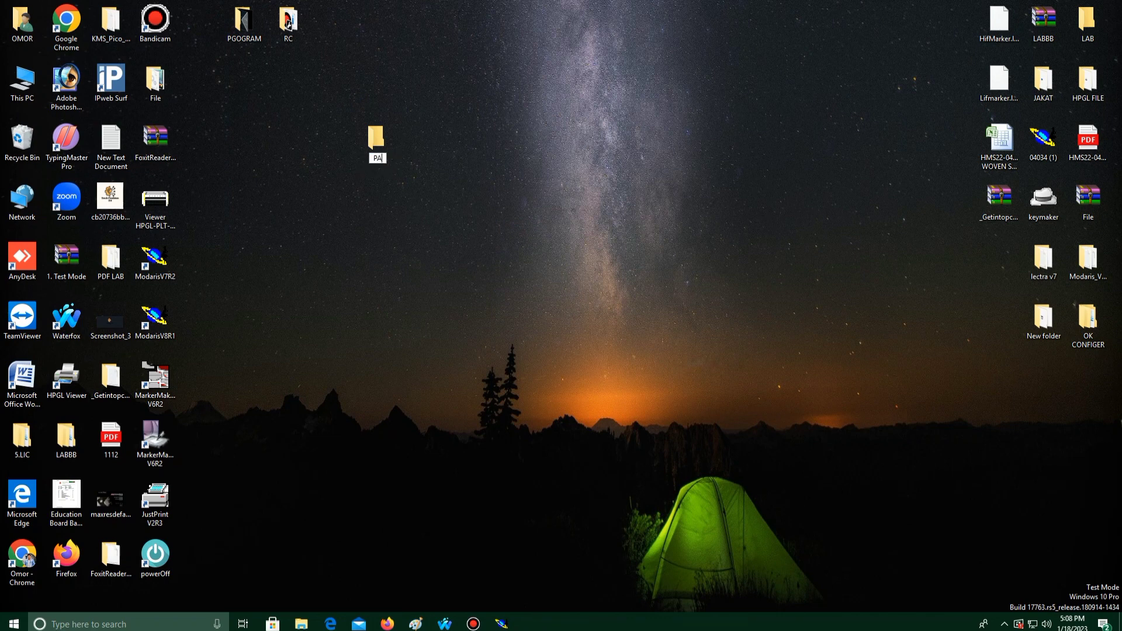
type("RT -1")
key("Return")
- Move the PART -1 folder to an empty spot on the desktop below the RC folder and deselect it
left_click(476, 135)
left_click(380, 141)
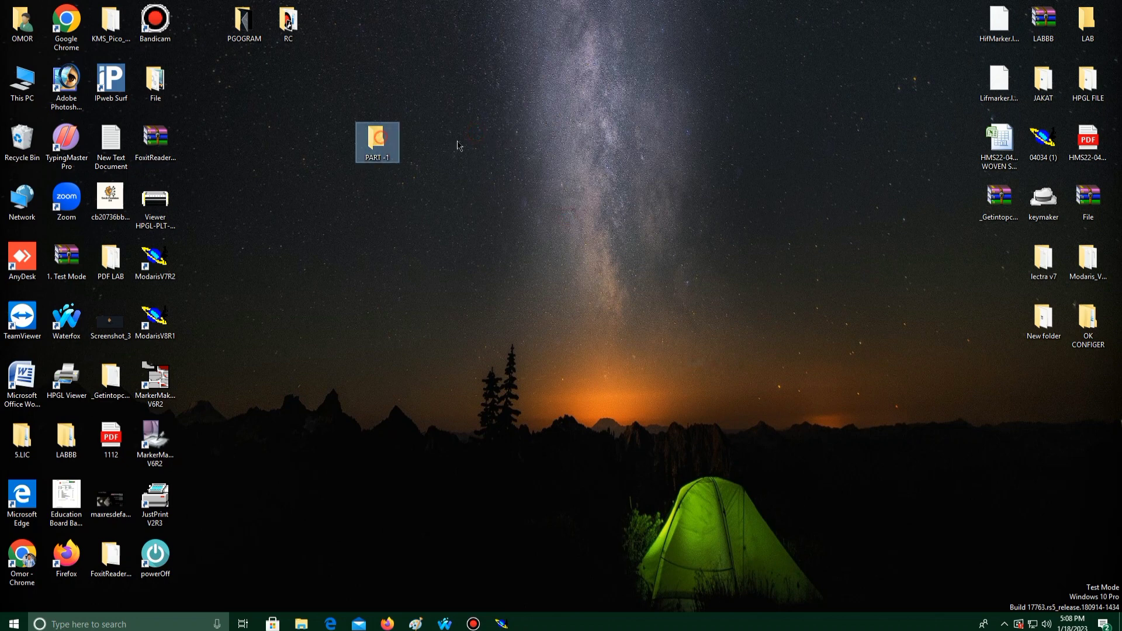
mouse_move(388, 139)
left_mouse_down()
mouse_move(413, 119)
mouse_move(433, 127)
mouse_move(322, 146)
mouse_move(301, 139)
mouse_move(428, 139)
mouse_move(297, 127)
left_mouse_up()
left_click(485, 134)
left_click(496, 146)
left_click(421, 122)
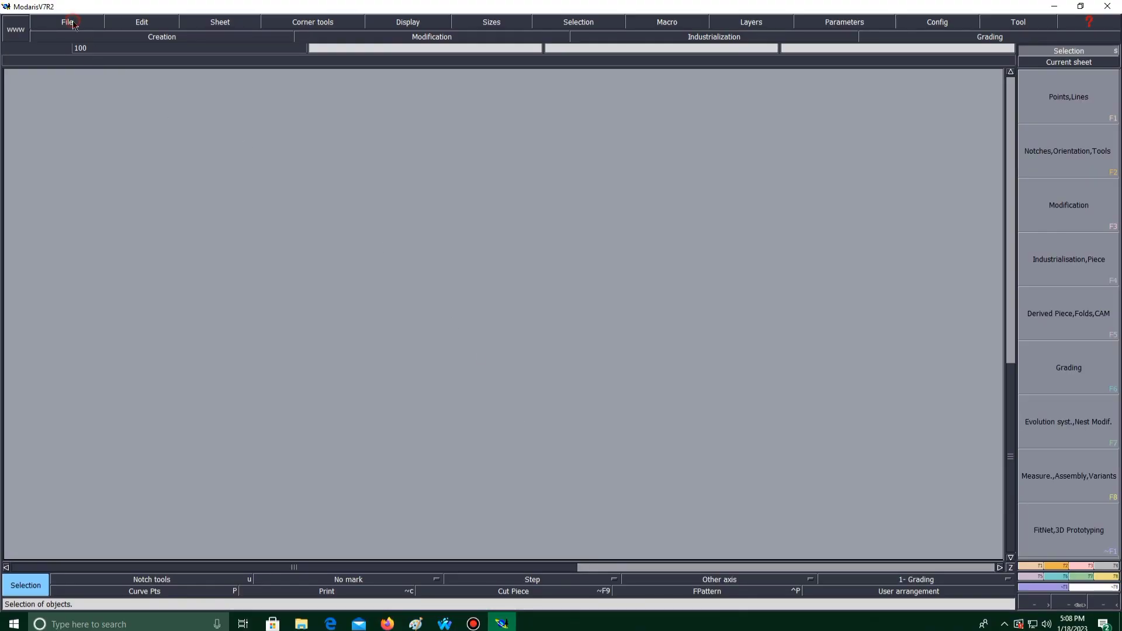
- Create a new Modaris model named PART1
left_click(73, 23)
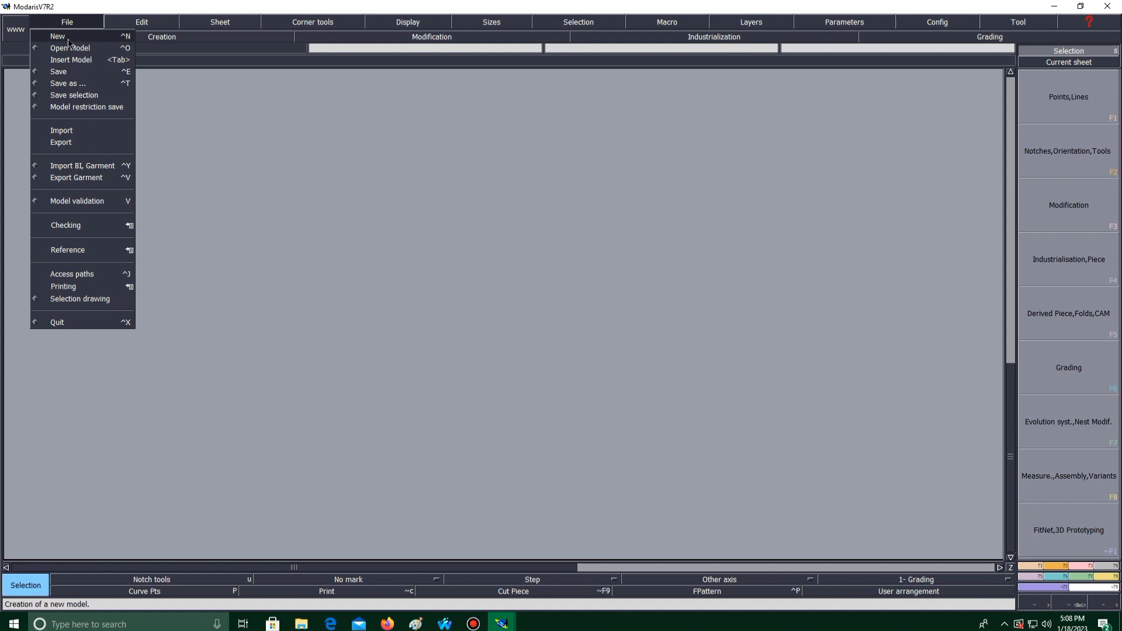
left_click(70, 38)
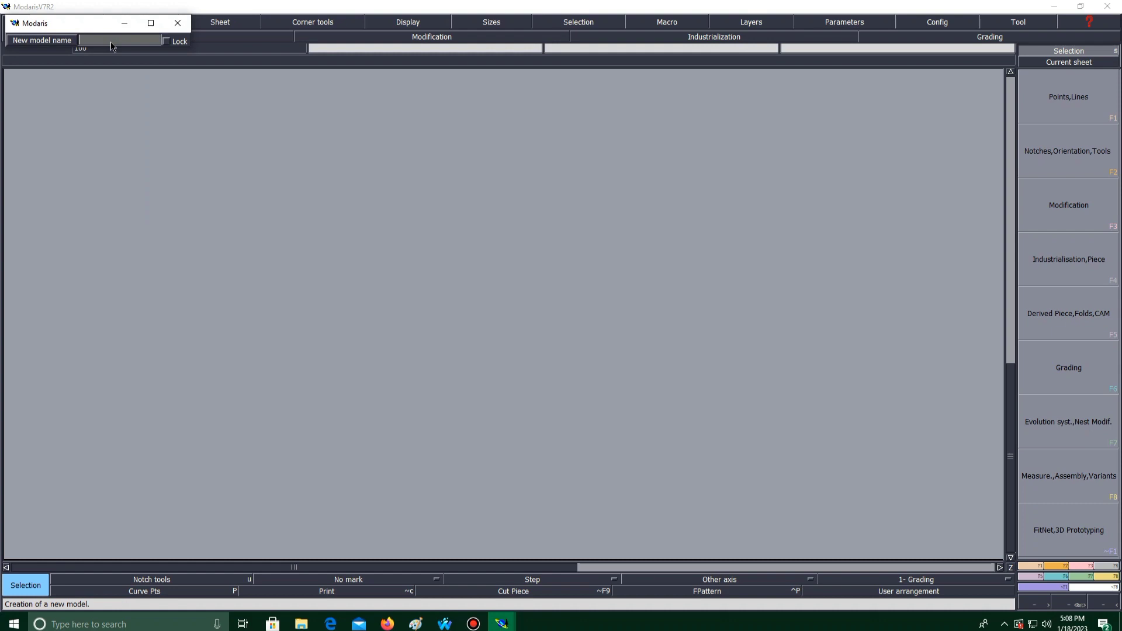
type("PART1")
key("Return")
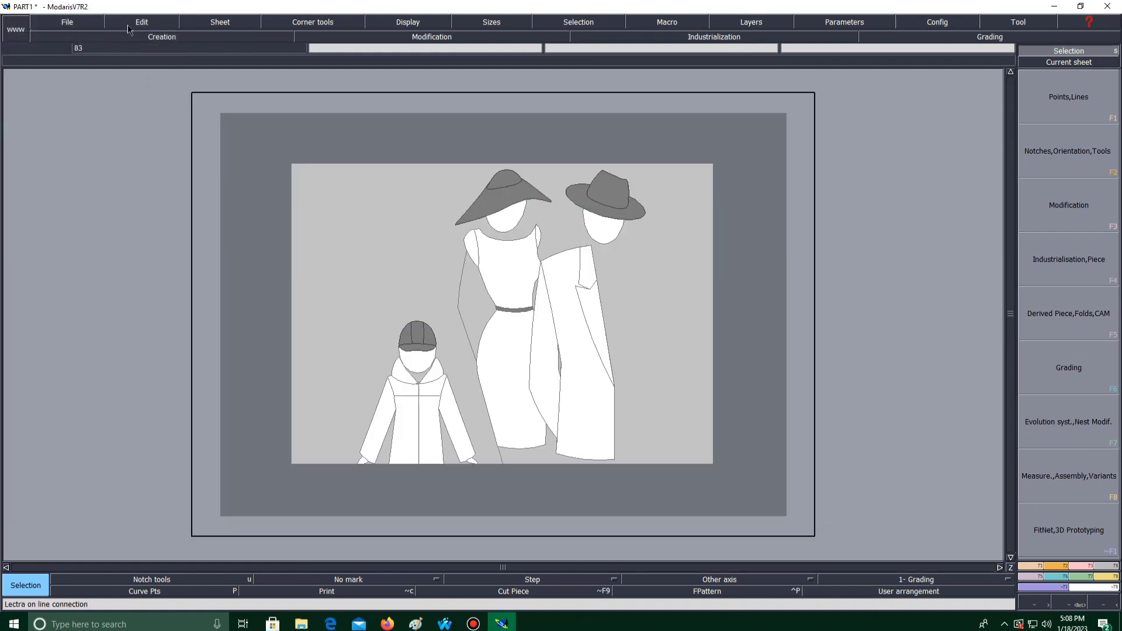
- Set the Open Model access path to the desktop folder PART -1 and apply it to all the other libraries and directories
left_click(75, 23)
left_click(82, 273)
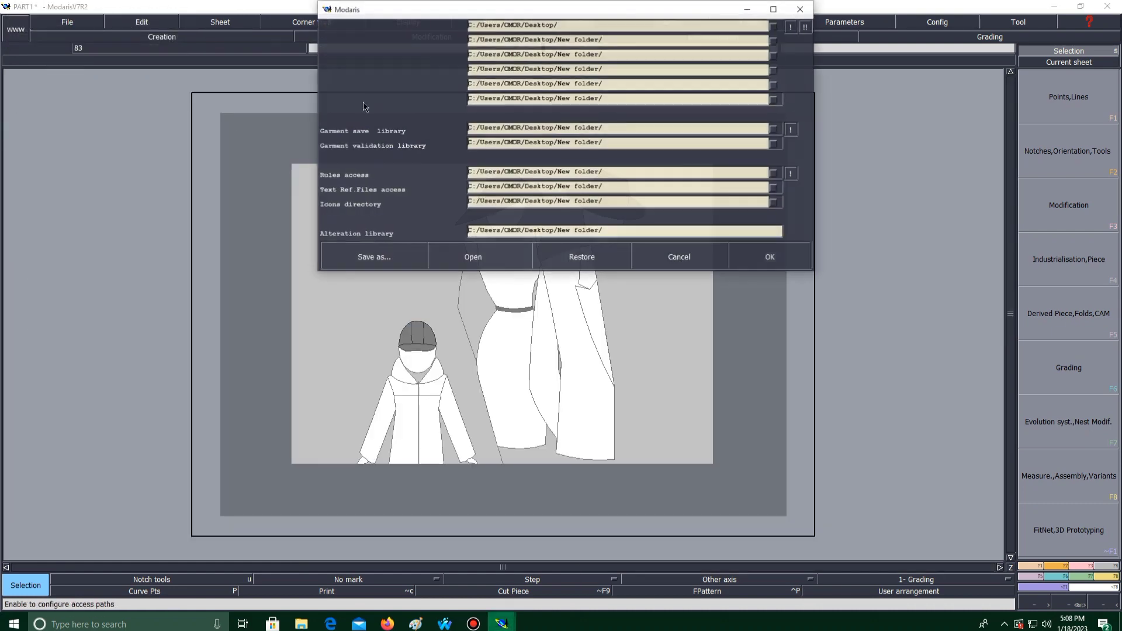
left_click(603, 24)
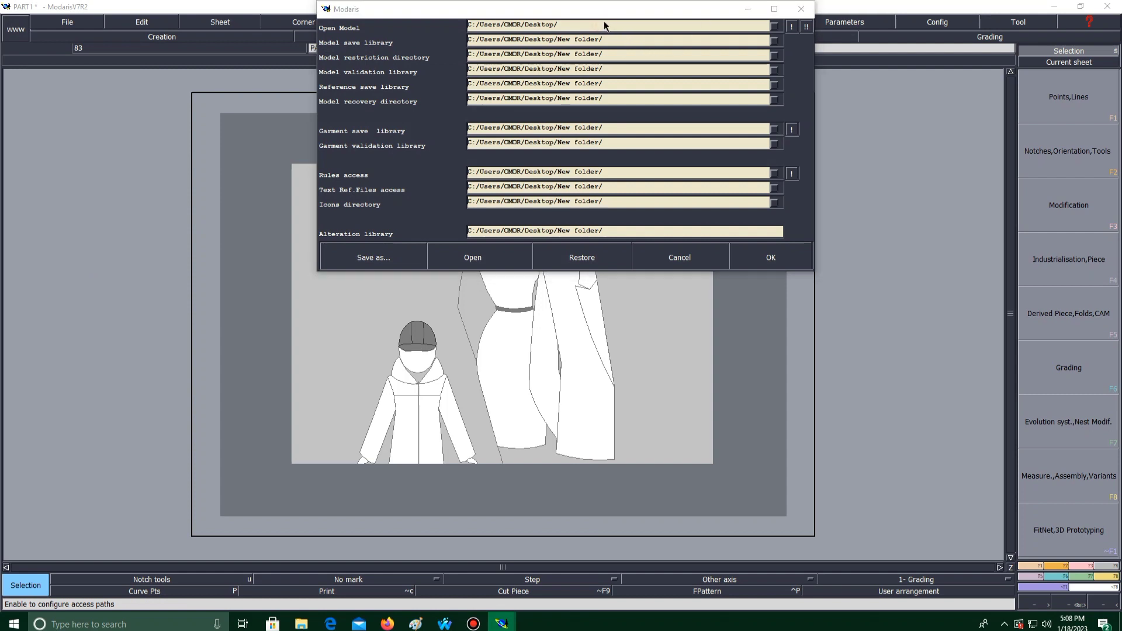
left_click_drag(640, 294, 648, 310)
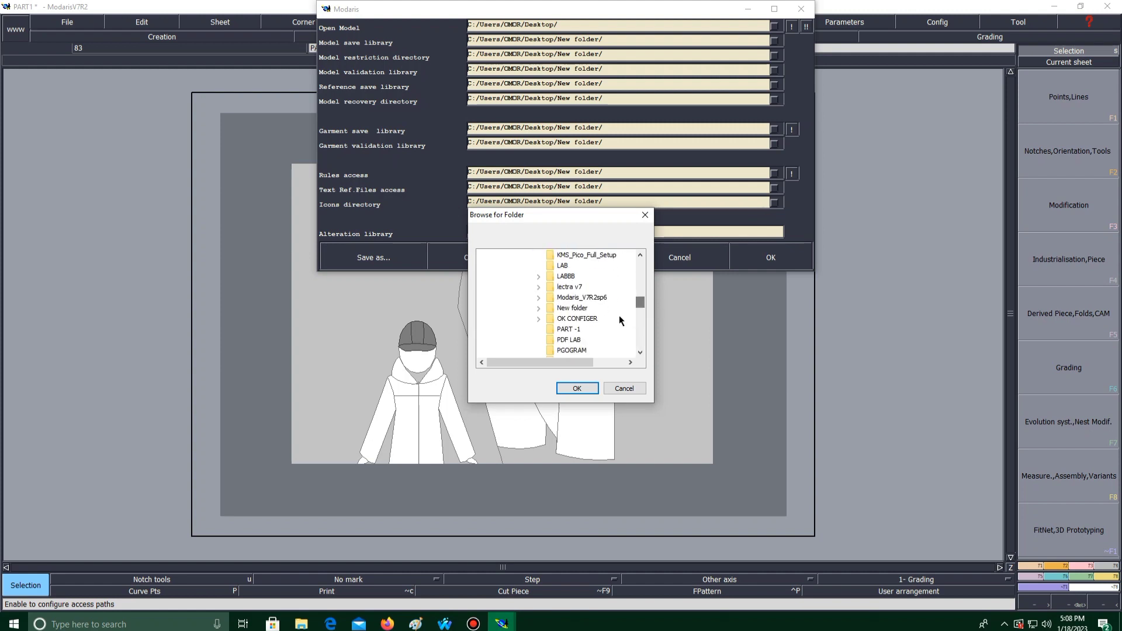
left_click(568, 329)
left_click(587, 389)
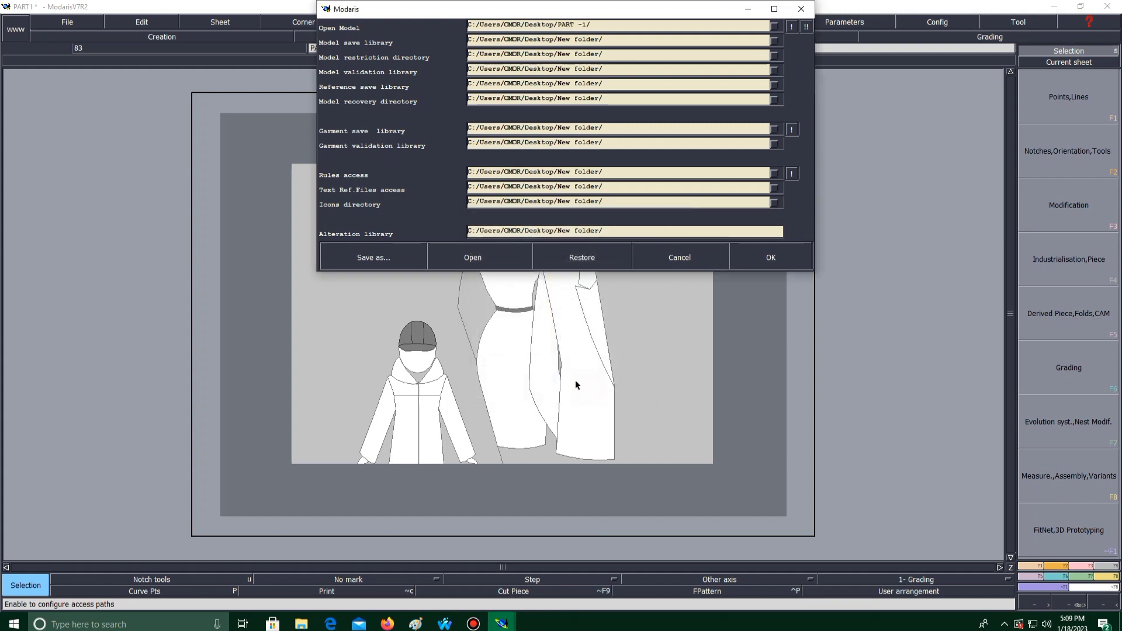
left_click(807, 28)
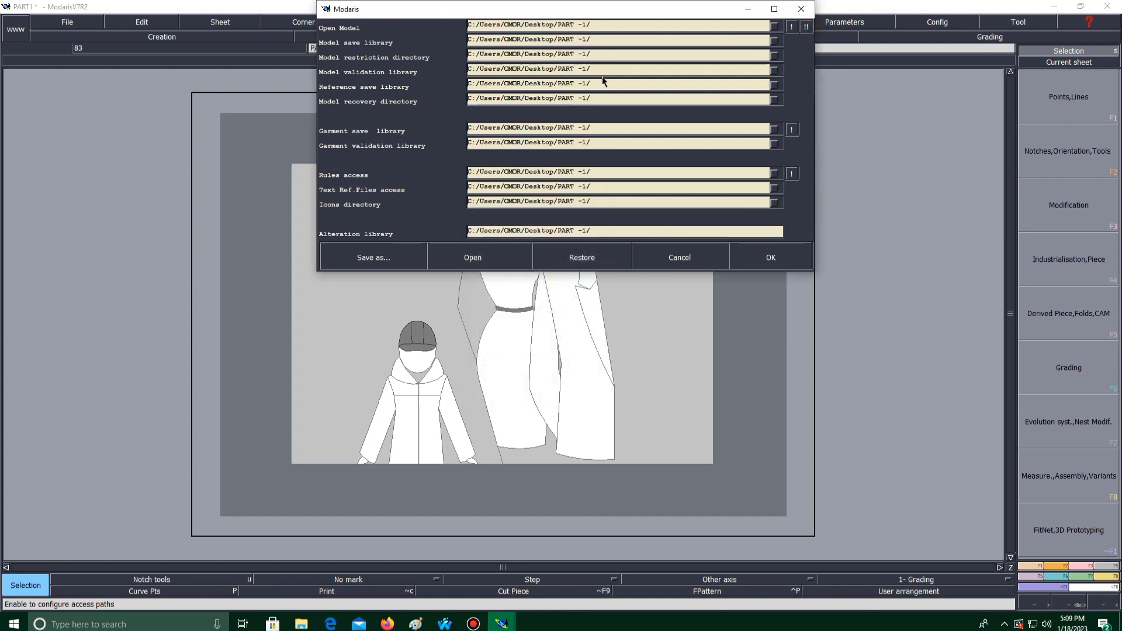
left_click(771, 258)
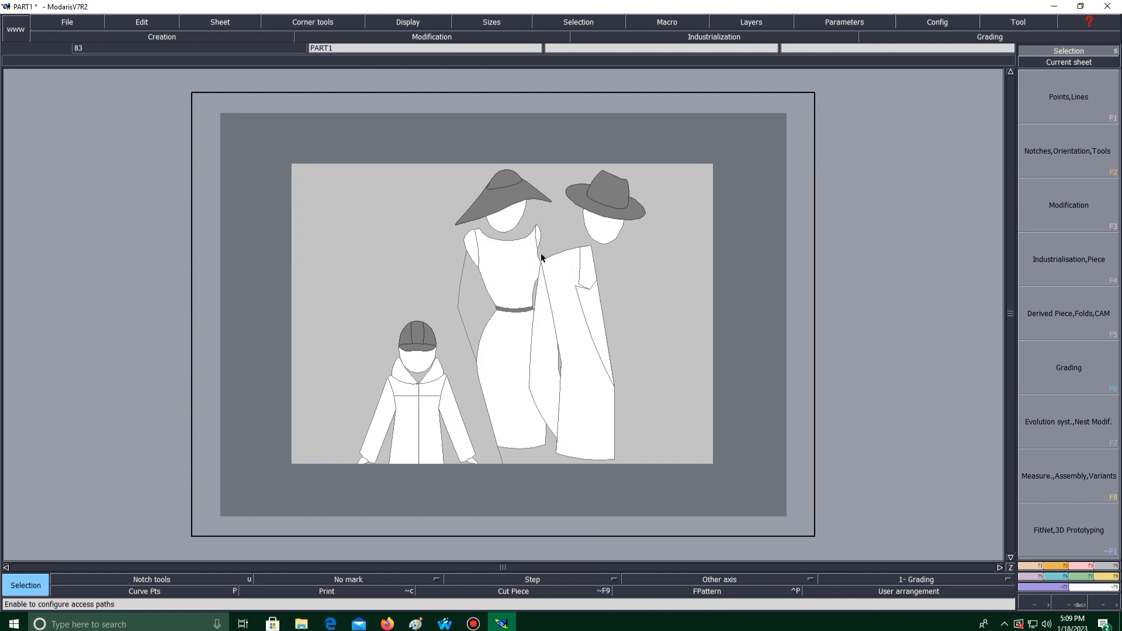
- Minimise Modaris, close the leftover browser window and create a new text document named SIZE on the desktop
left_click(1055, 7)
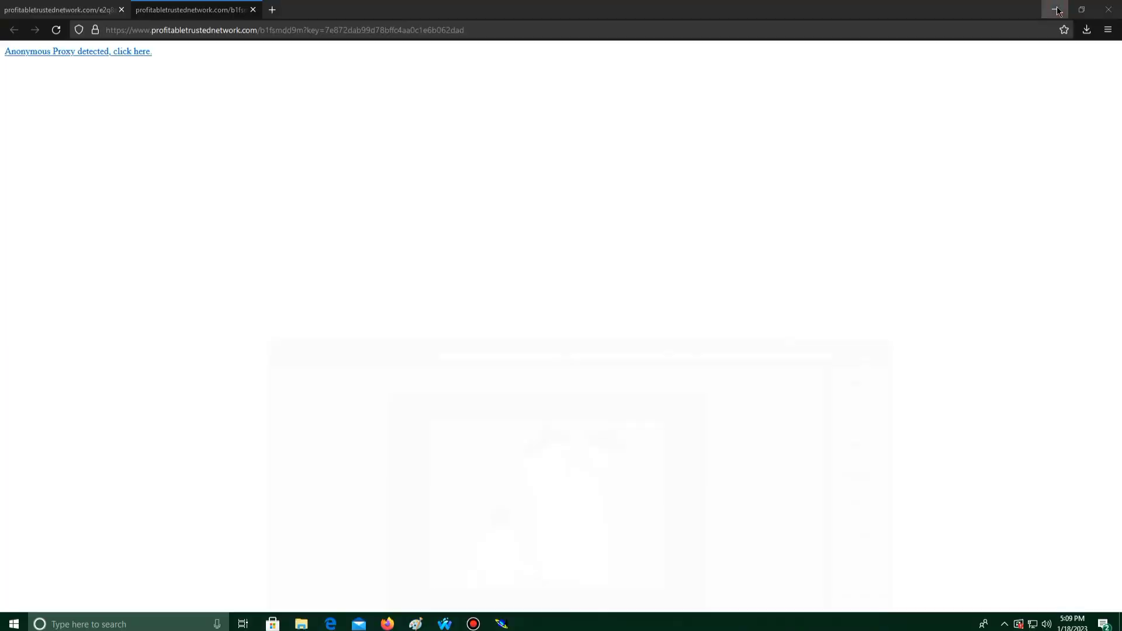
left_click(1106, 7)
right_click(521, 112)
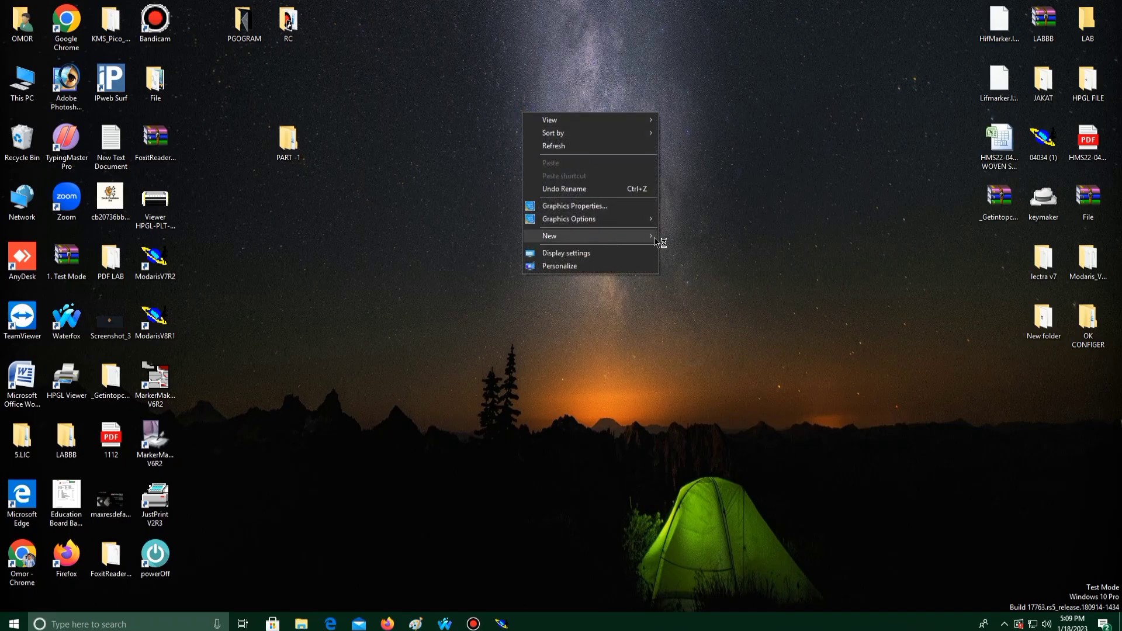
mouse_move(656, 241)
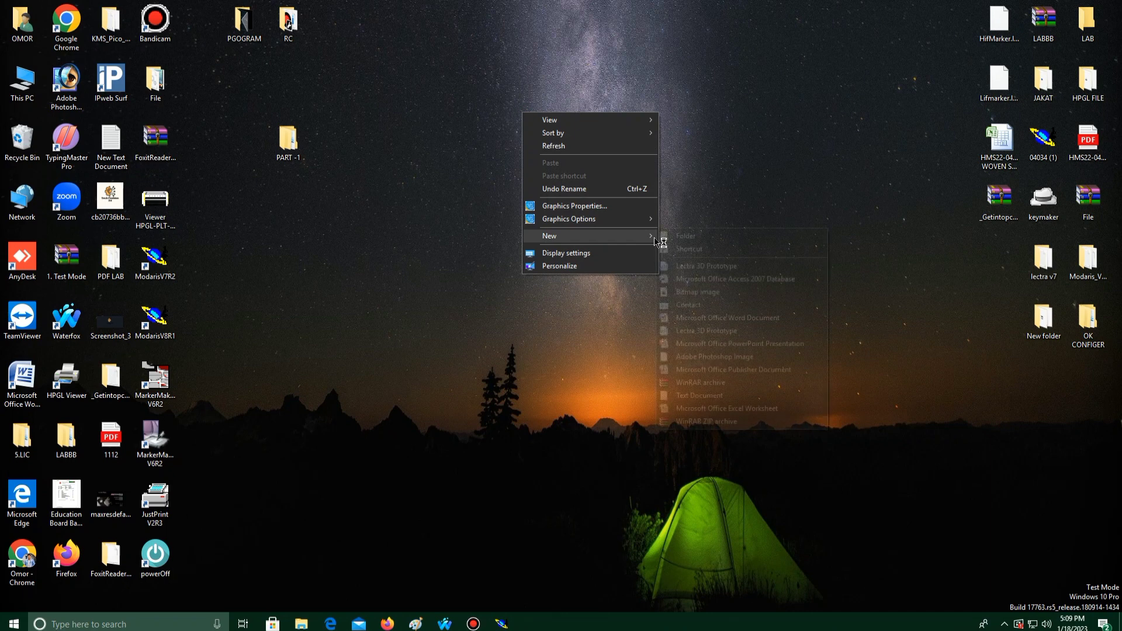
left_click(704, 396)
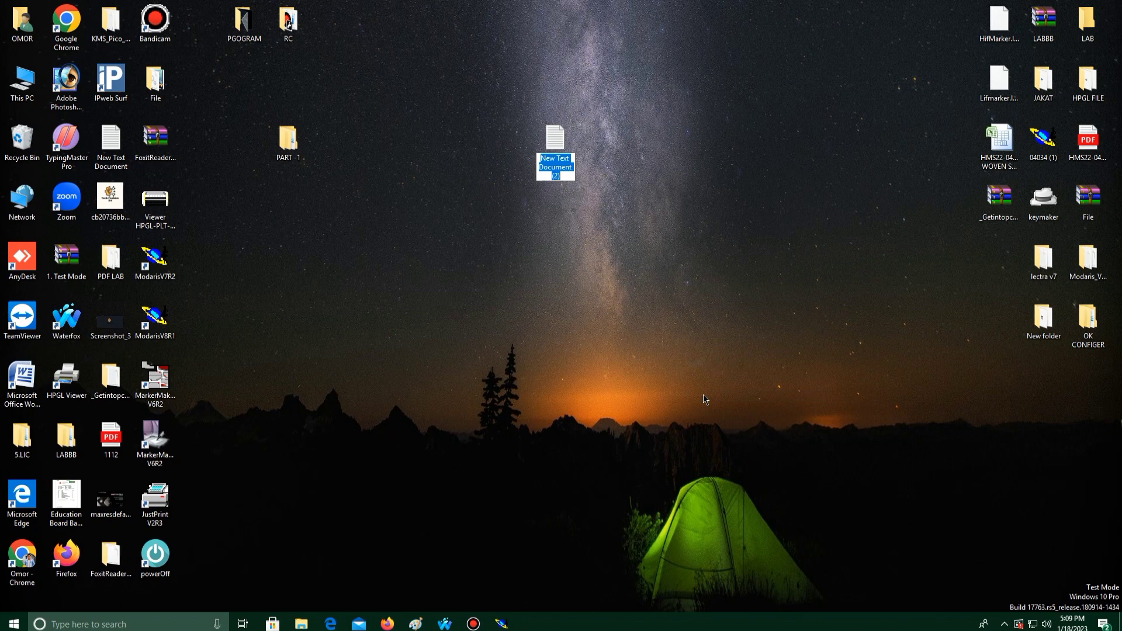
type("Sl")
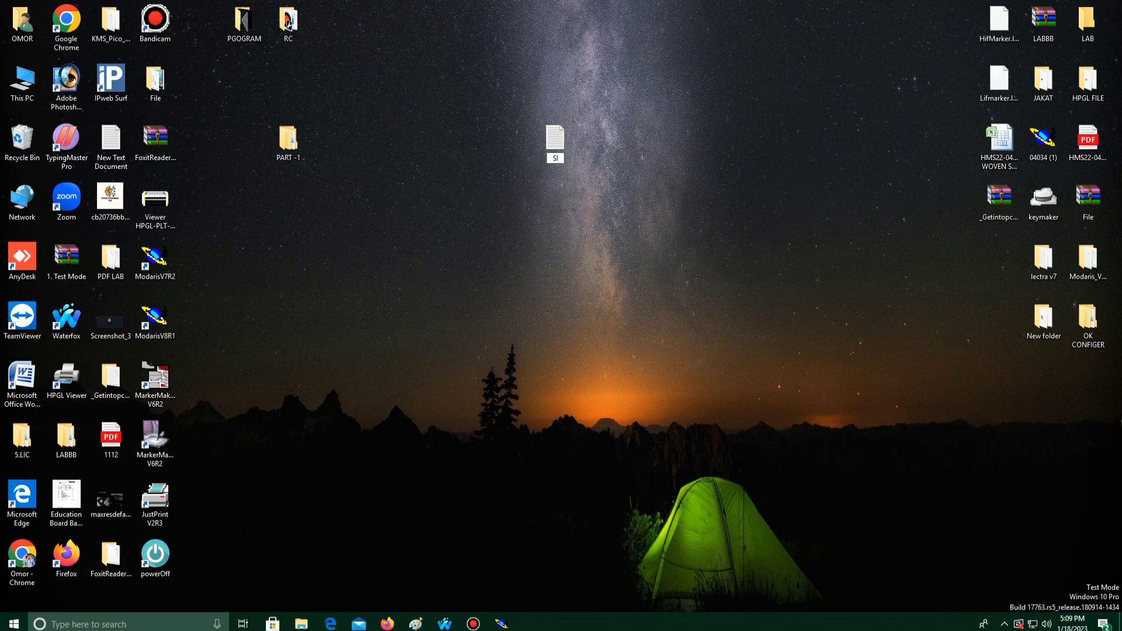
type("ZE")
key("Return")
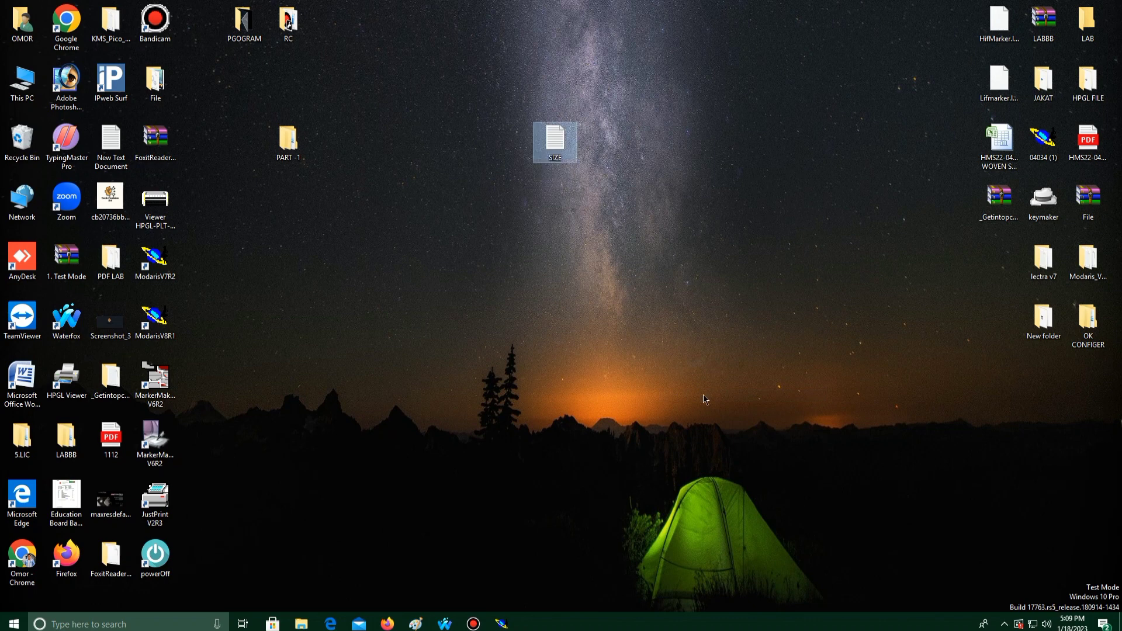
- Open the SIZE text file and enter the size list with the heading alpha and sizes S, M, XL and XXL
double_click(553, 146)
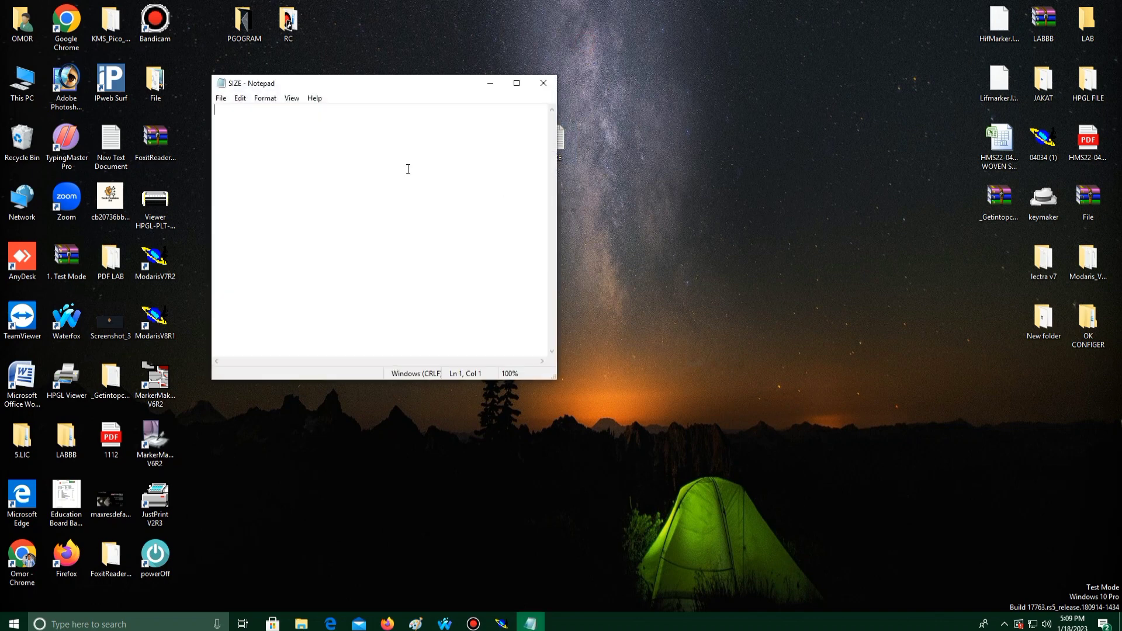
left_click_drag(307, 82, 589, 112)
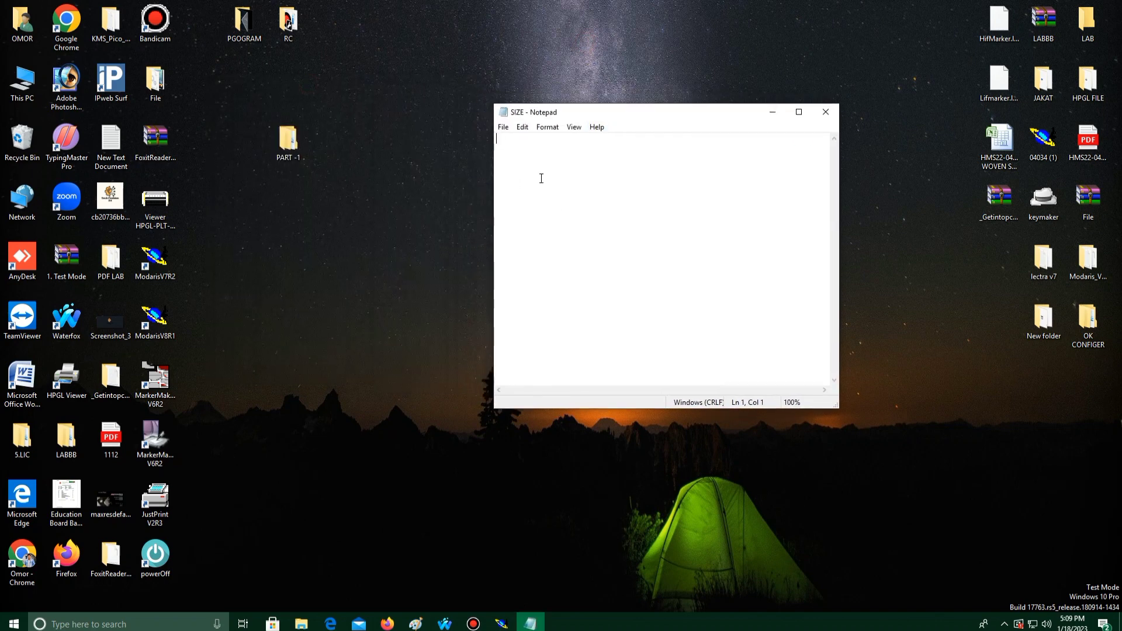
type("a")
type("1")
type("pha")
type("S")
key("BackSpace")
type("s")
key("BackSpace")
type("S ")
type("M")
type("X")
type("L ")
type("XXL")
left_click_drag(510, 171, 486, 172)
left_click(546, 164)
key("Down")
- Save the SIZE text file and close Notepad
left_click(503, 127)
left_click(535, 168)
left_click(825, 112)
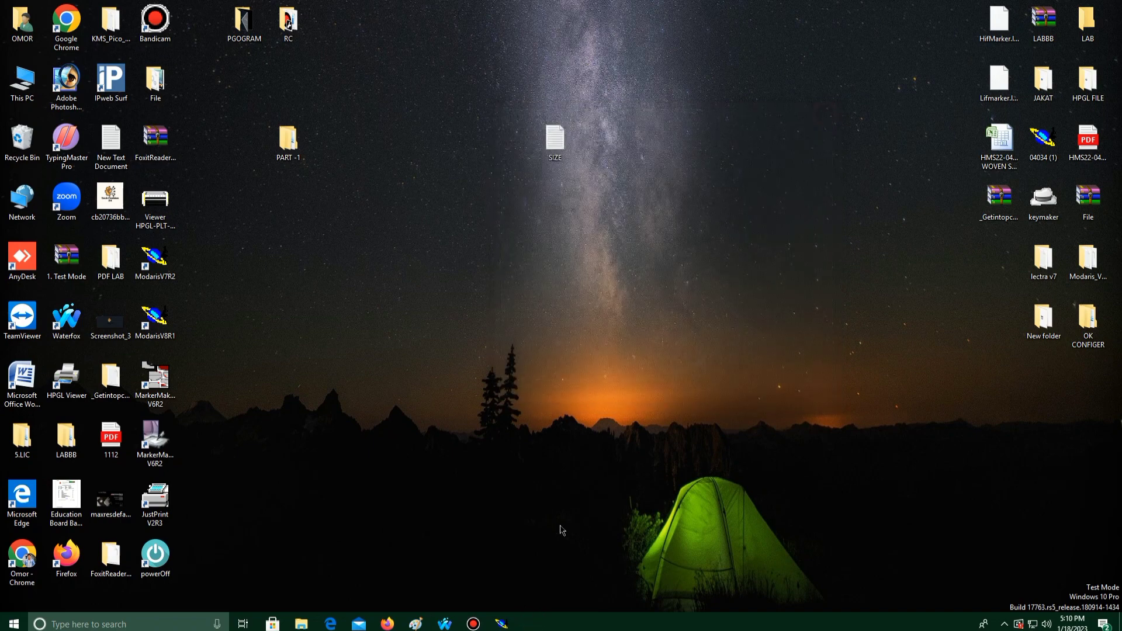
- Switch back to Modaris and turn on the title block display for the PART1 model sheet
left_click(503, 624)
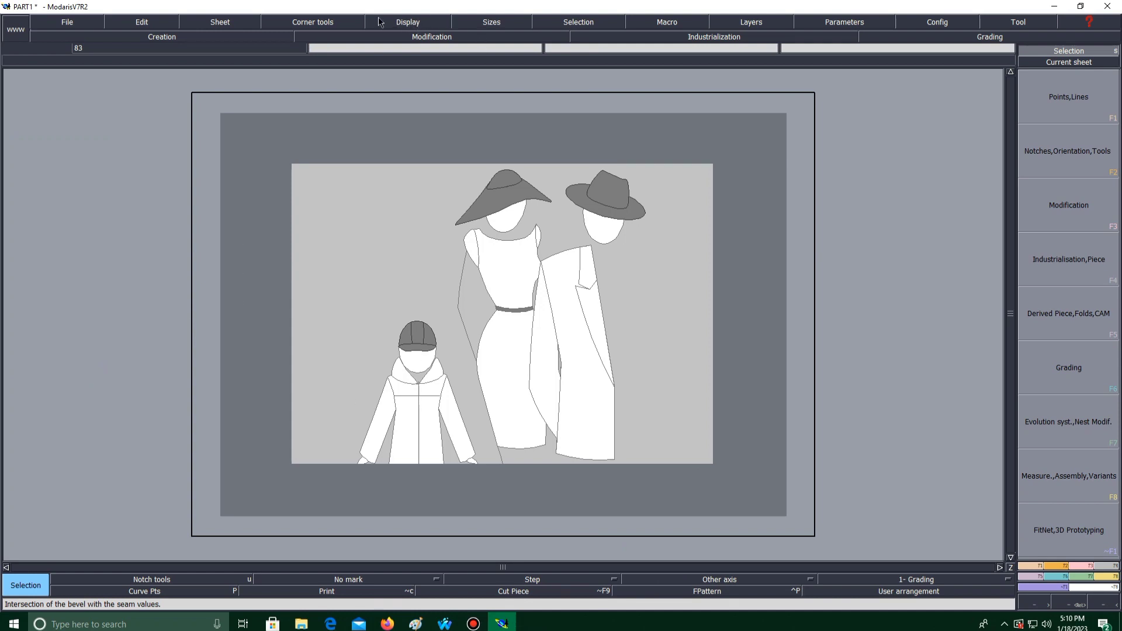
left_click(416, 23)
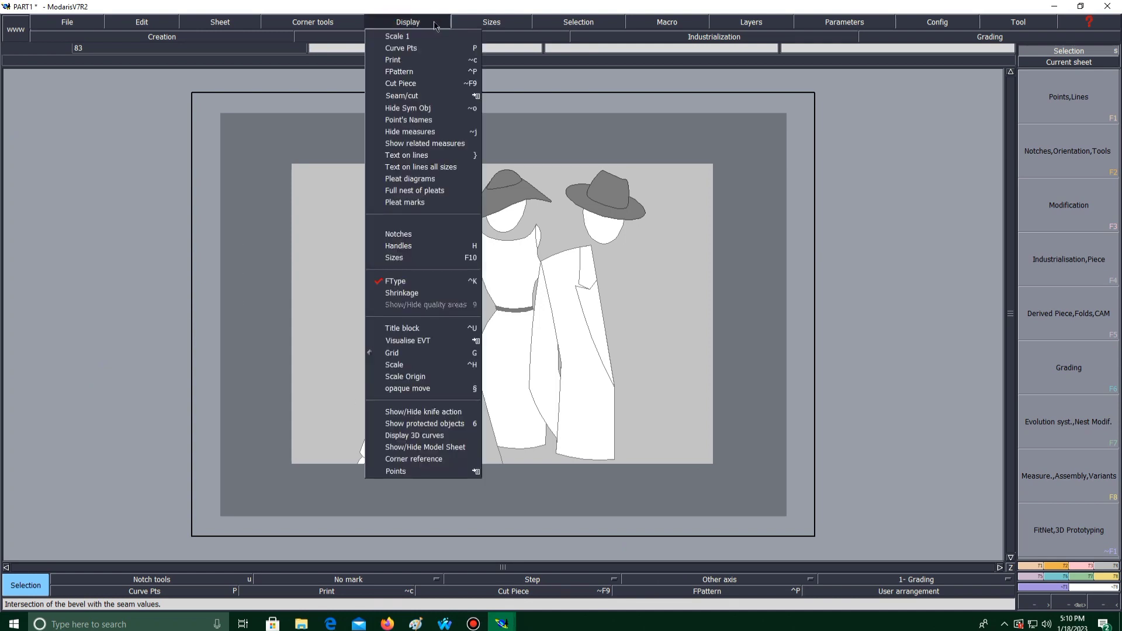
left_click(438, 328)
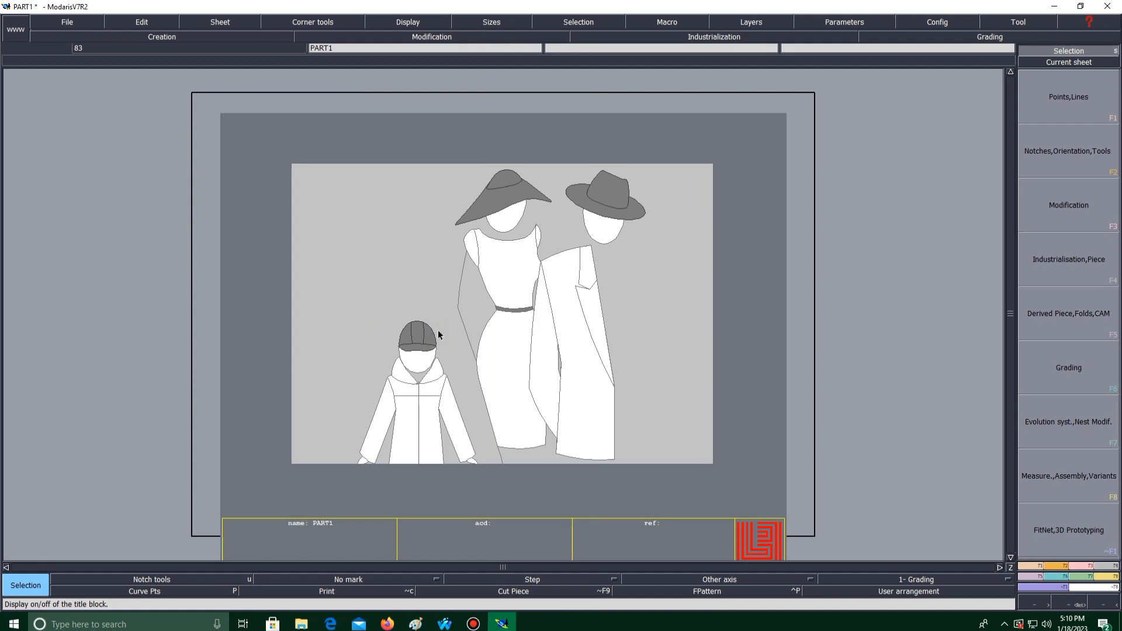
- Start importing a size evolution file for the PART1 sheet and show all file types in the file selection
key("Home")
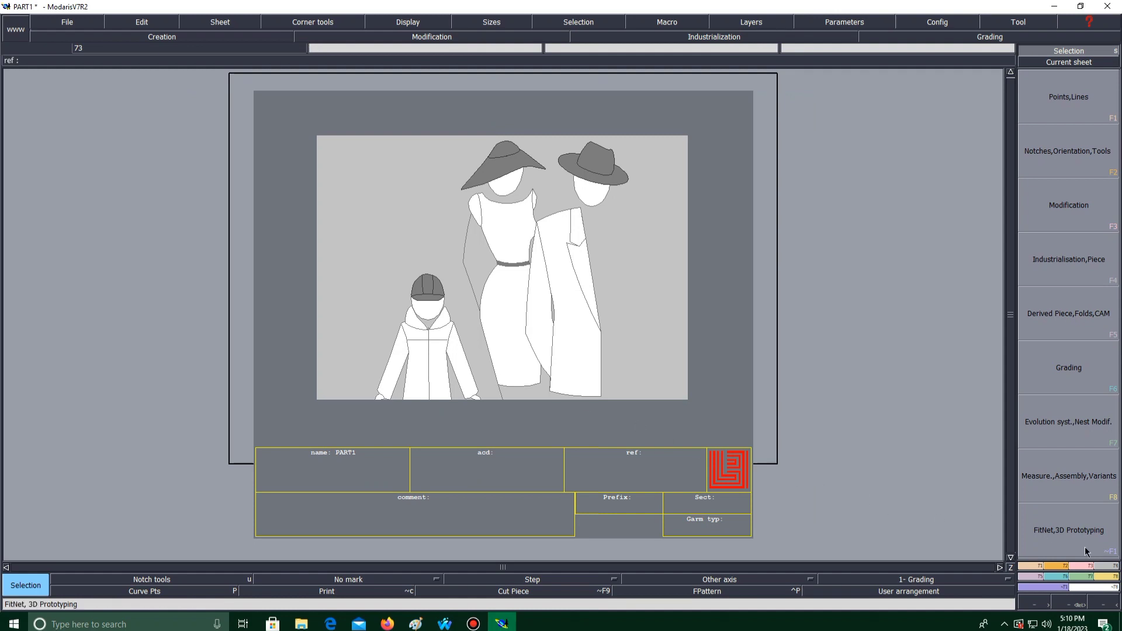
left_click(1088, 577)
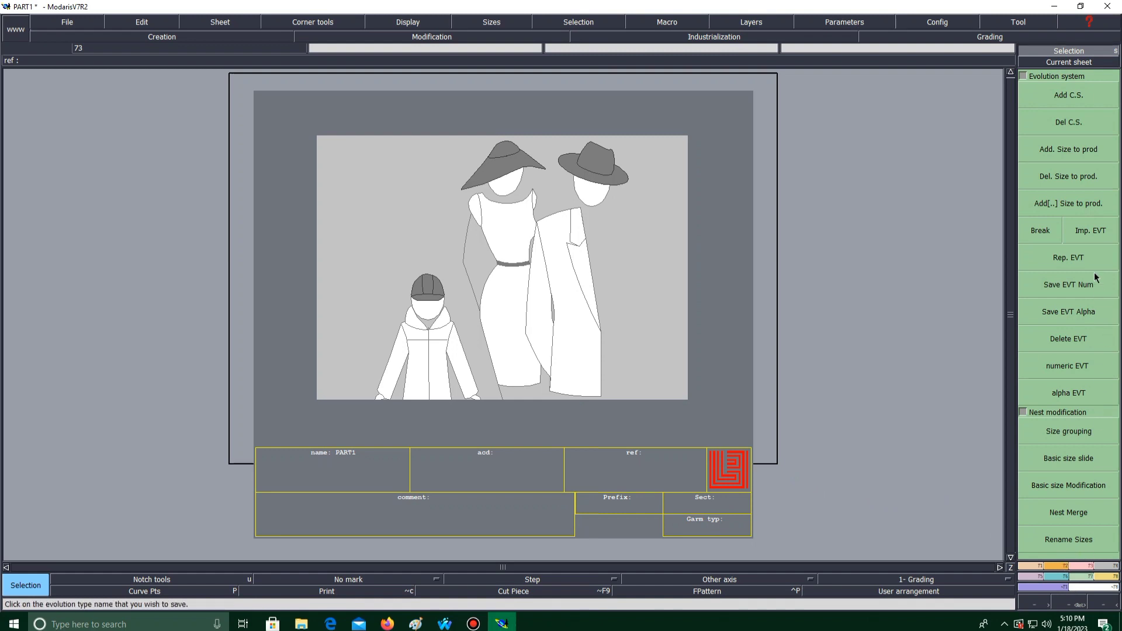
left_click(1094, 233)
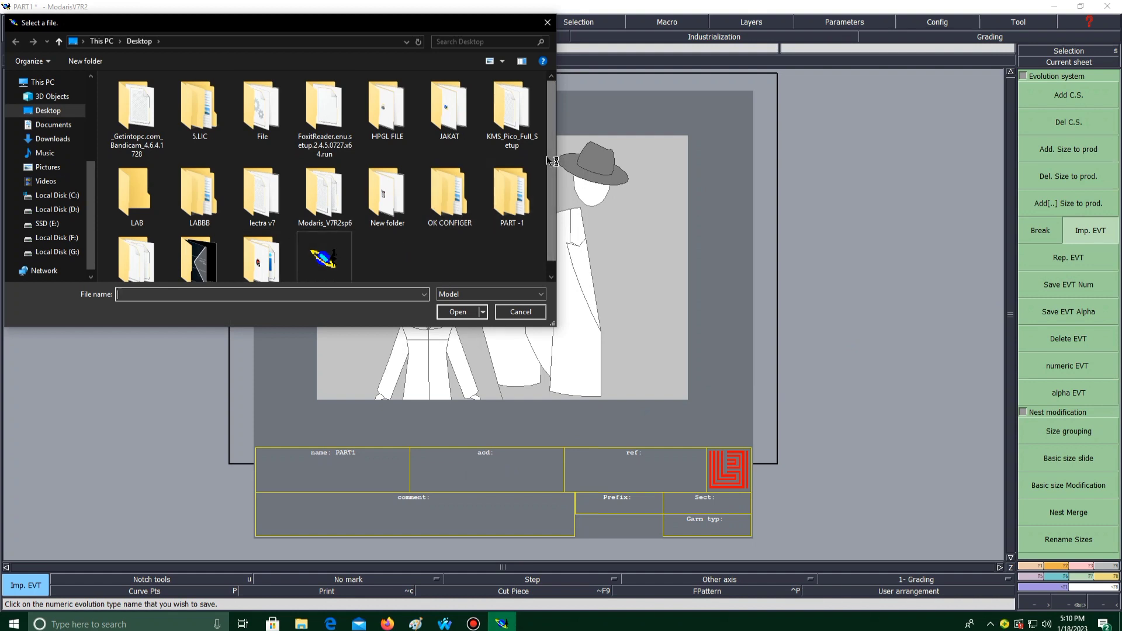
scroll(549, 158, "down", 1)
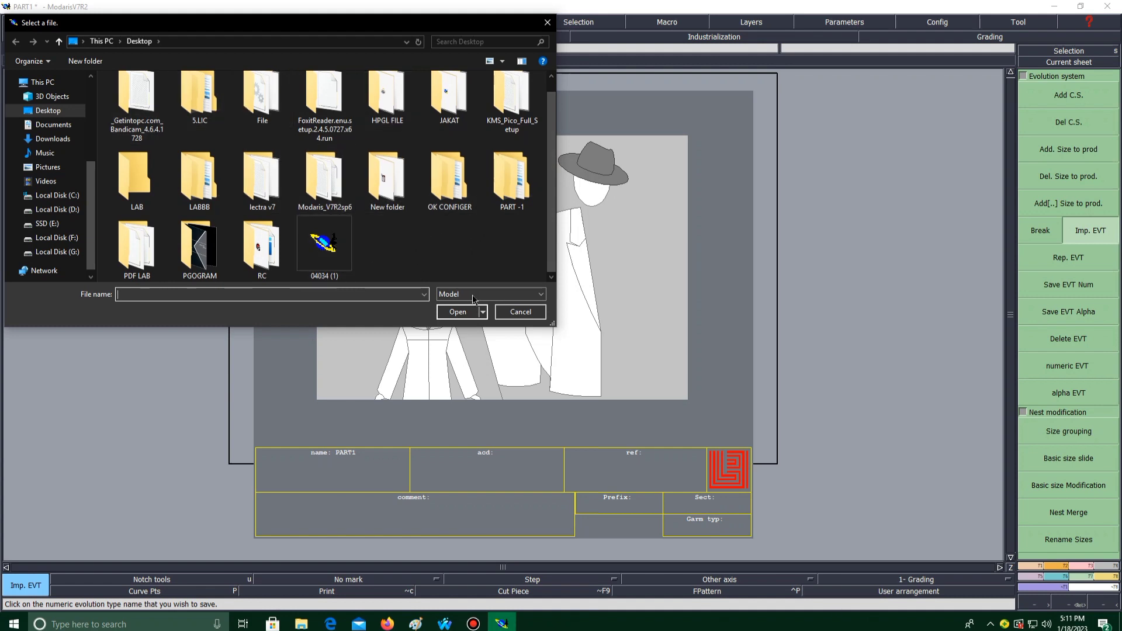
left_click(502, 297)
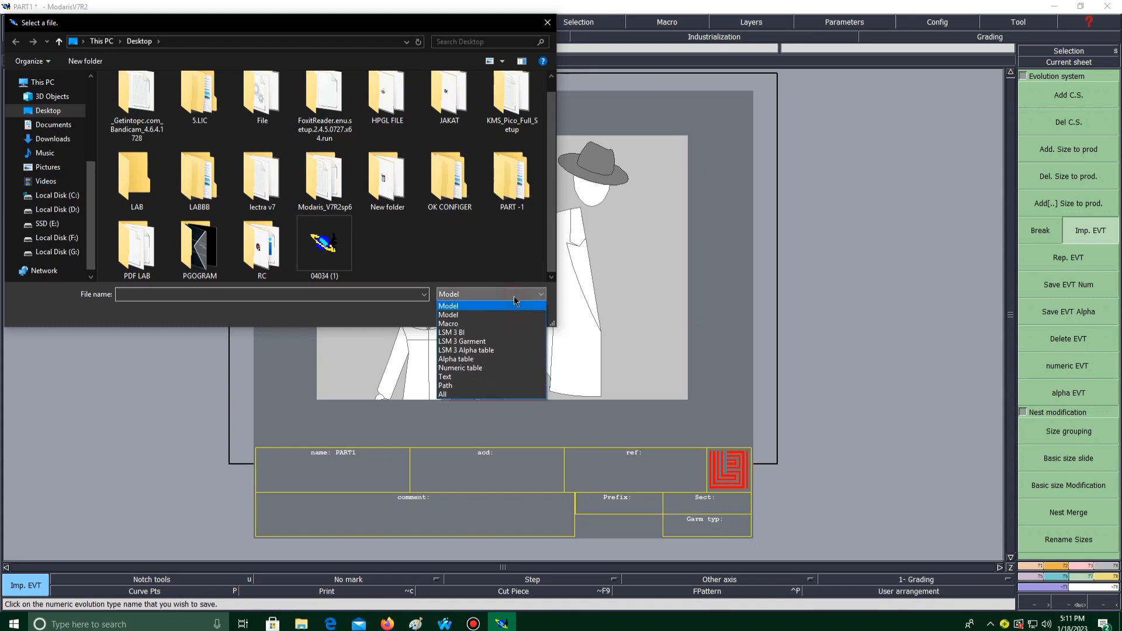
left_click(453, 395)
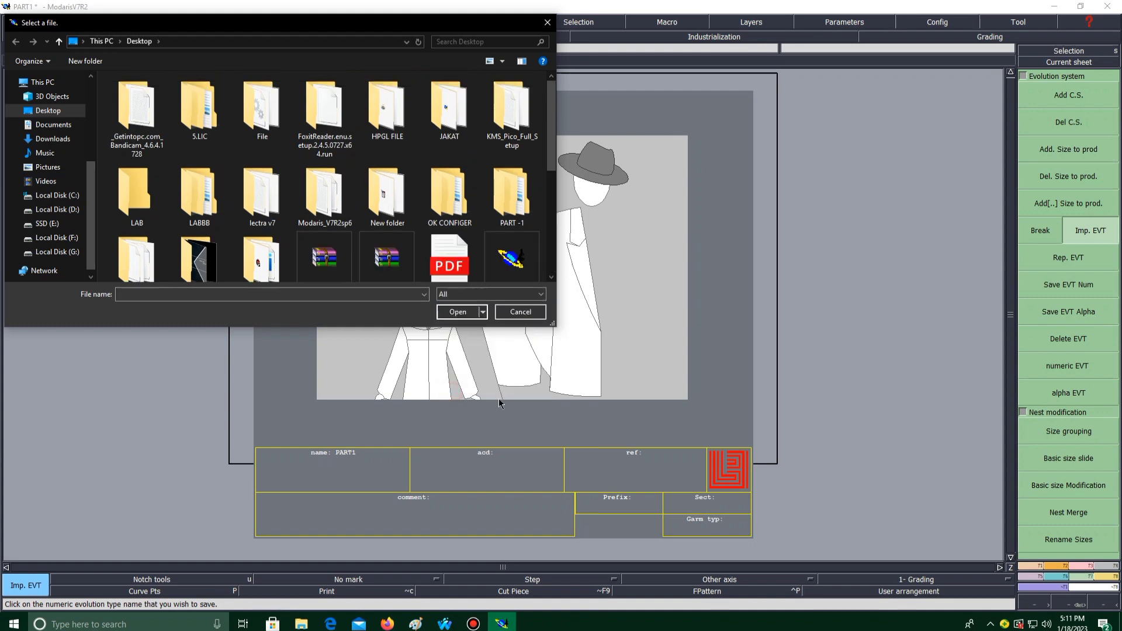
- Import the SIZE text file from the desktop as the size range of the PART1 model sheet
scroll(510, 274, "down", 3)
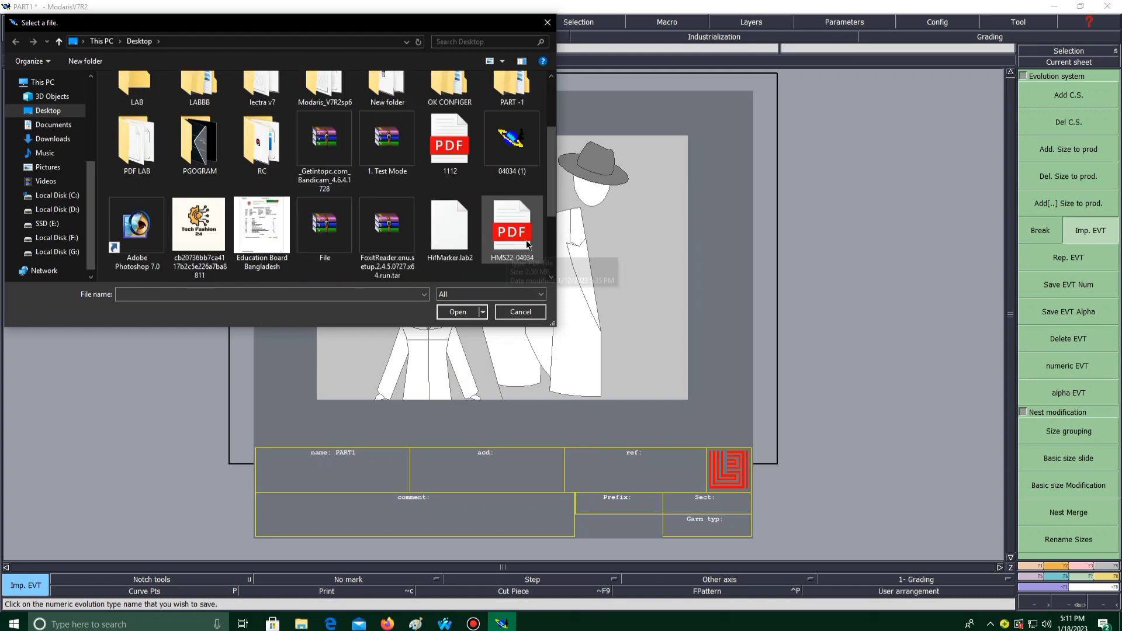
scroll(498, 228, "down", 1)
scroll(498, 227, "up", 3)
scroll(409, 175, "down", 4)
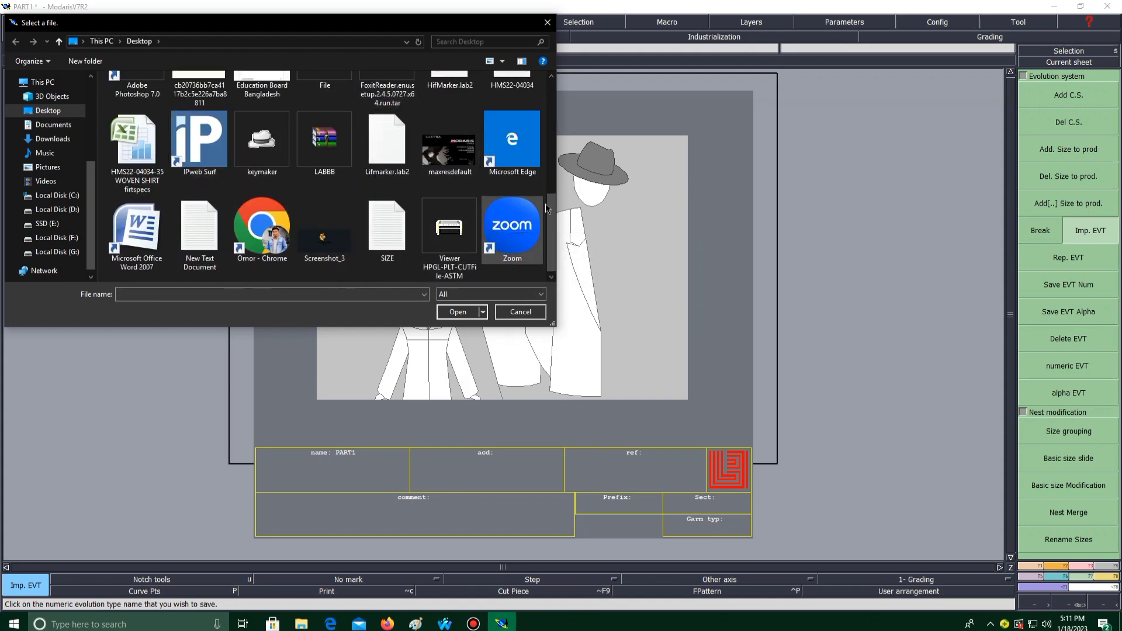
scroll(461, 187, "up", 2)
scroll(444, 217, "down", 2)
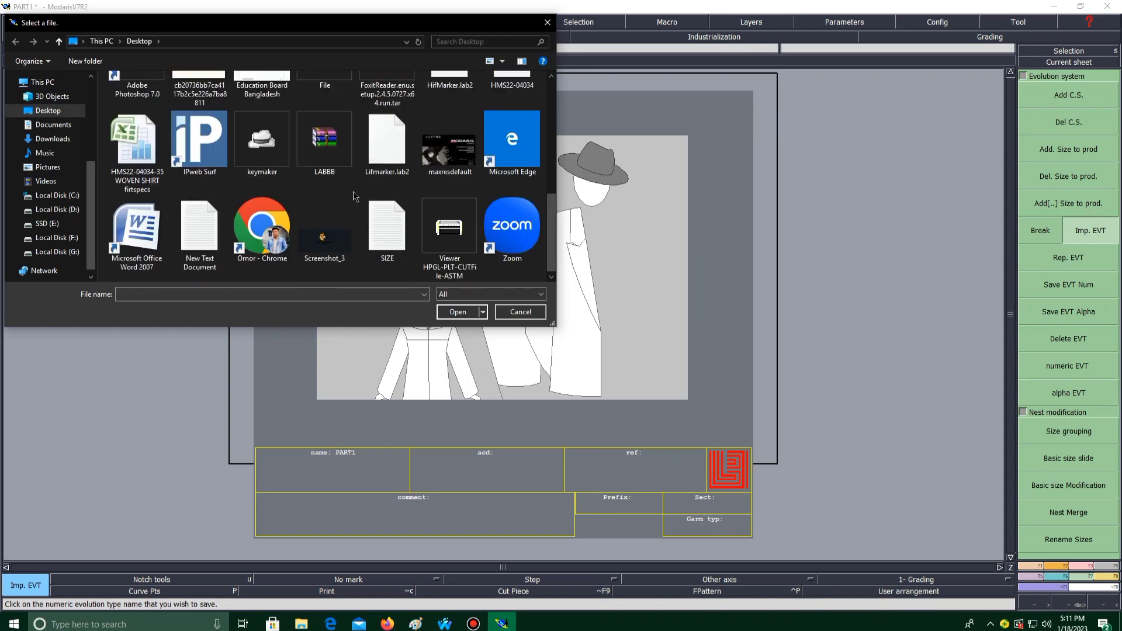
left_click(397, 233)
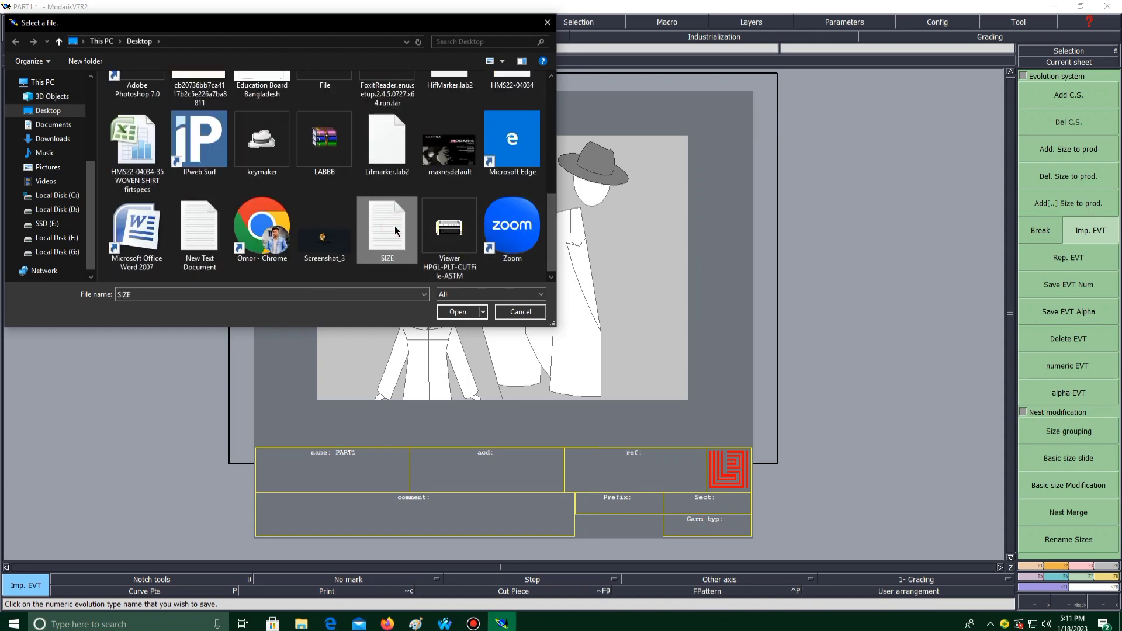
left_click(459, 312)
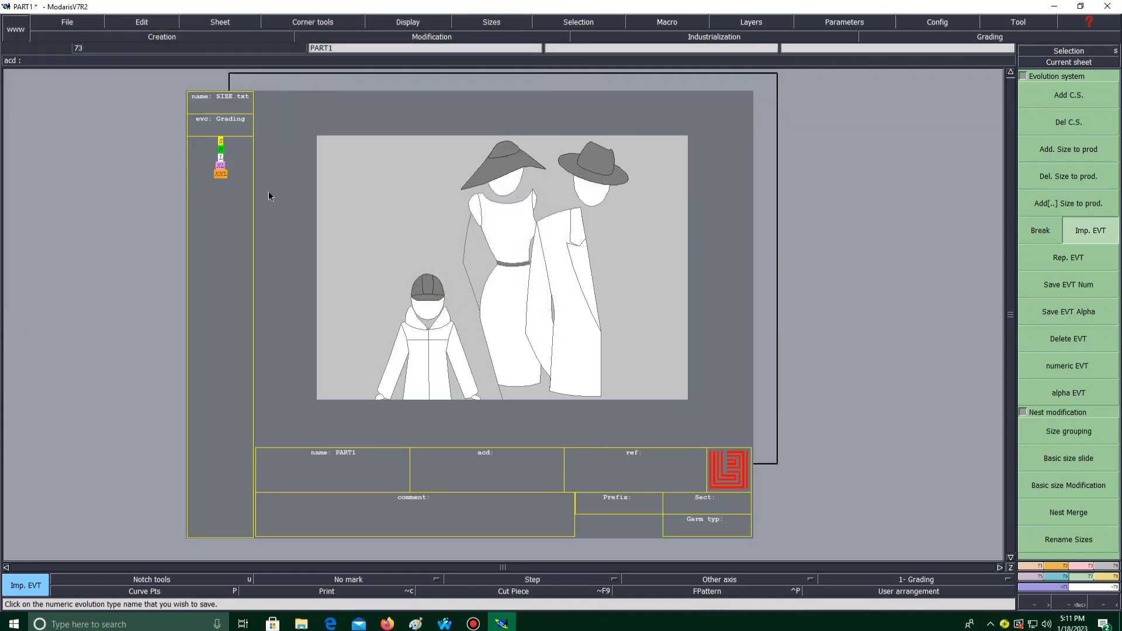
left_click(286, 178)
- Check that the model's access paths point to the PART -1 folder and accept them
left_click(67, 22)
left_click(86, 273)
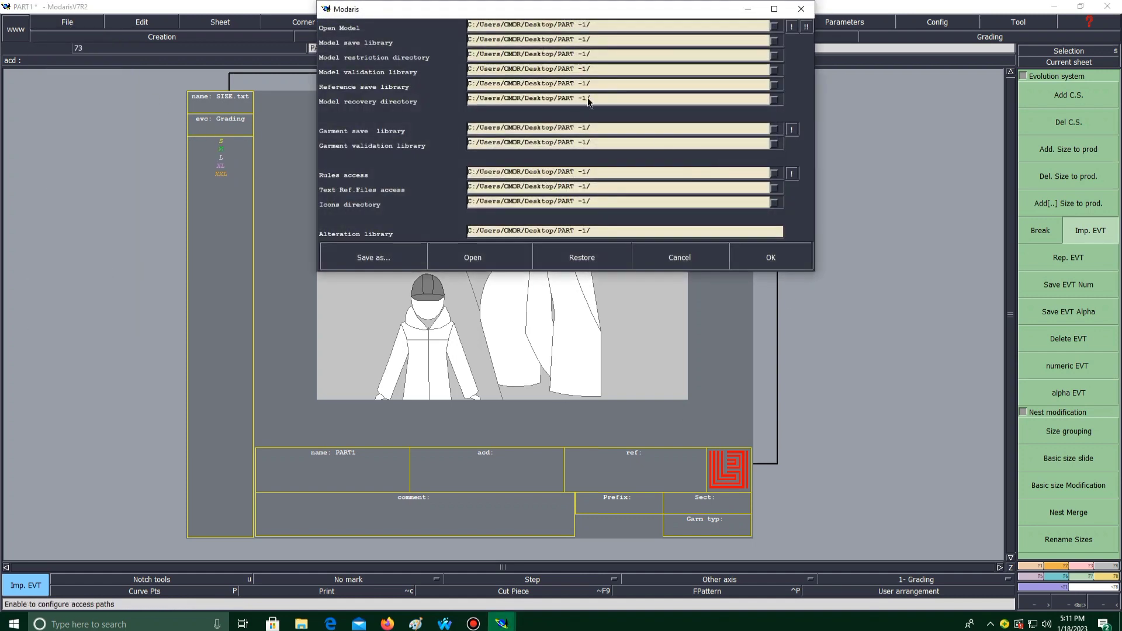
left_click(771, 258)
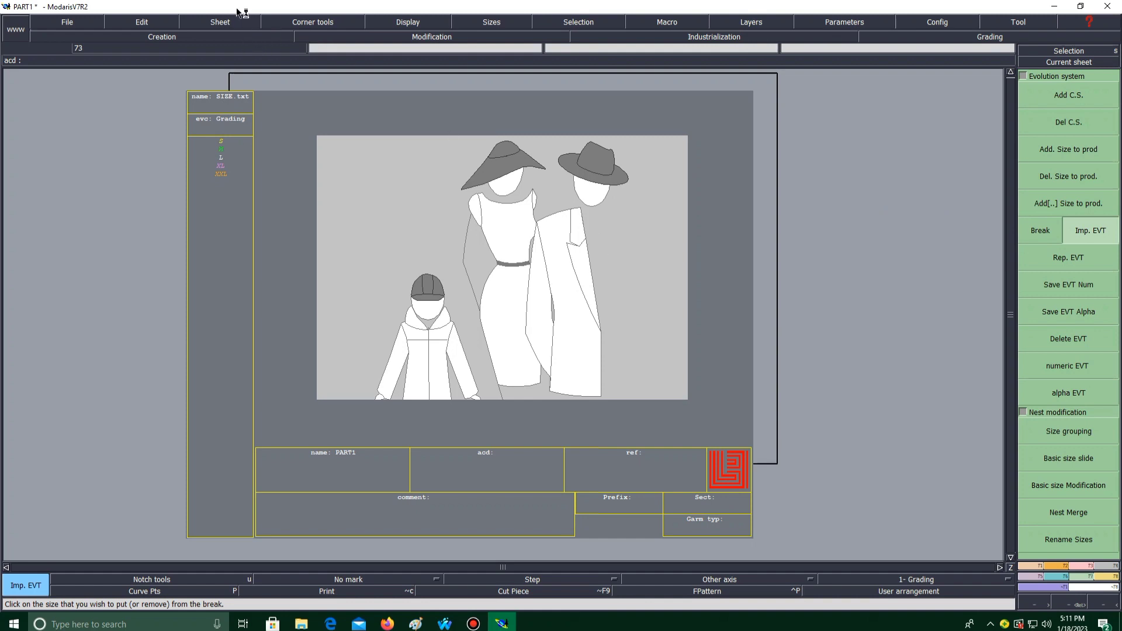
- Save the PART1 model to its save library
left_click(64, 24)
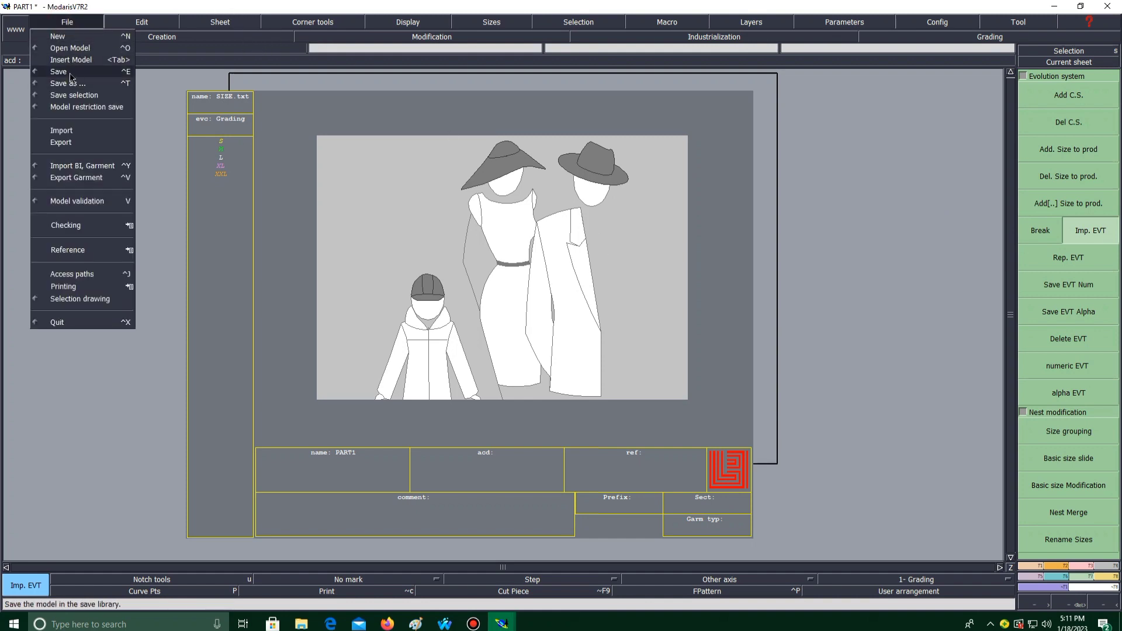
left_click(70, 76)
left_click(96, 27)
left_click(86, 74)
left_click(494, 379)
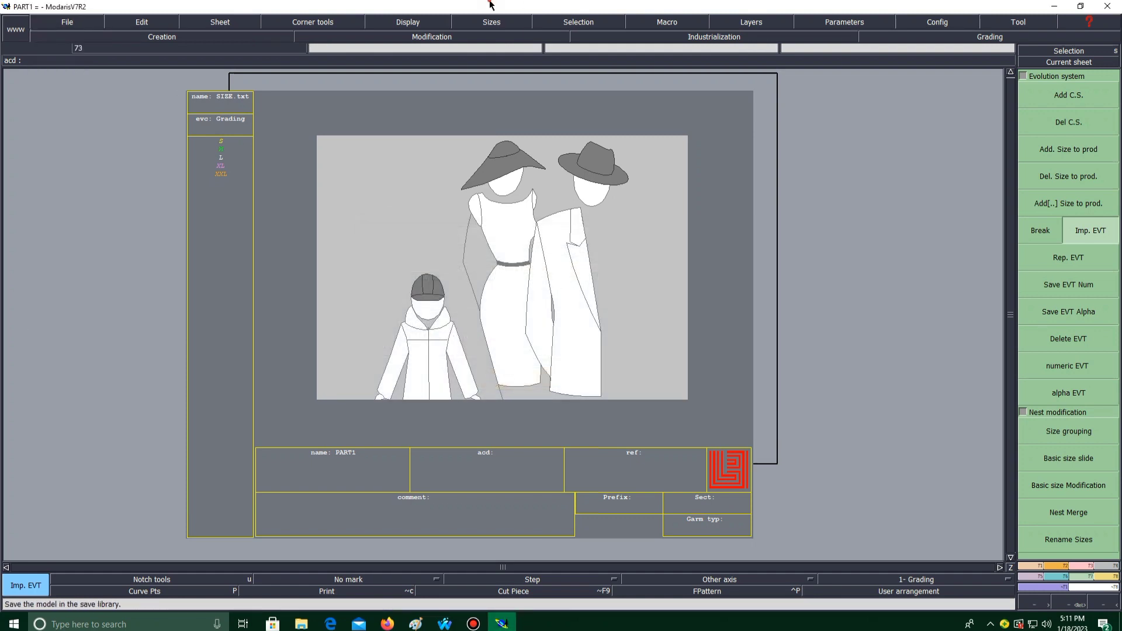
- Reduce the Modaris window and look in the desktop folder PART -1 for the saved model file
left_click_drag(490, 4, 706, 71)
double_click(295, 140)
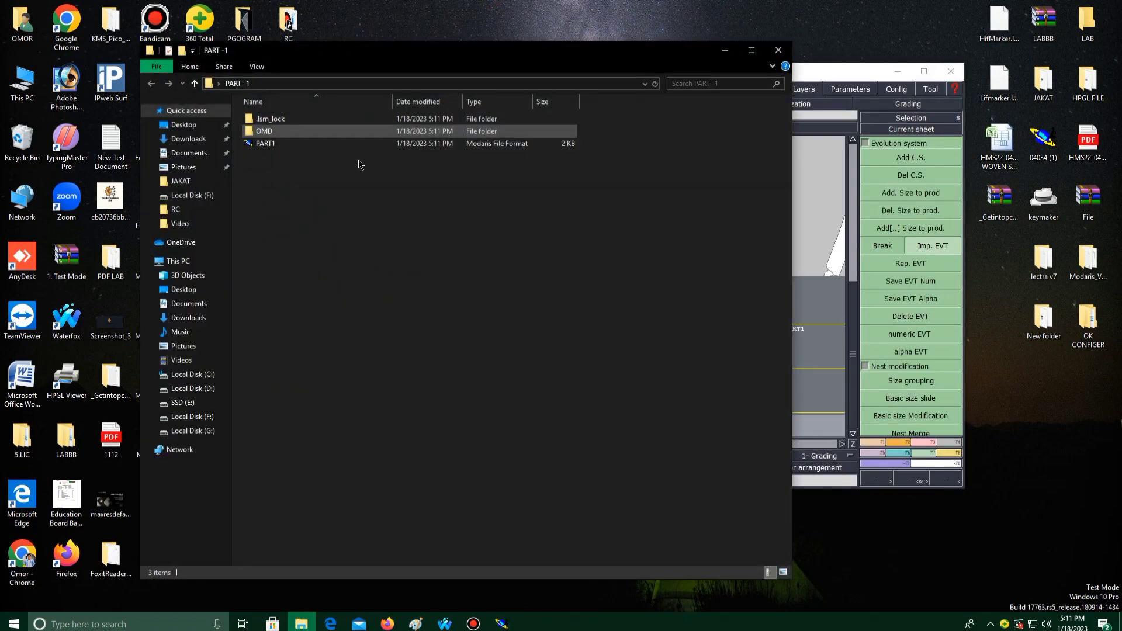
left_click_drag(325, 198, 474, 210)
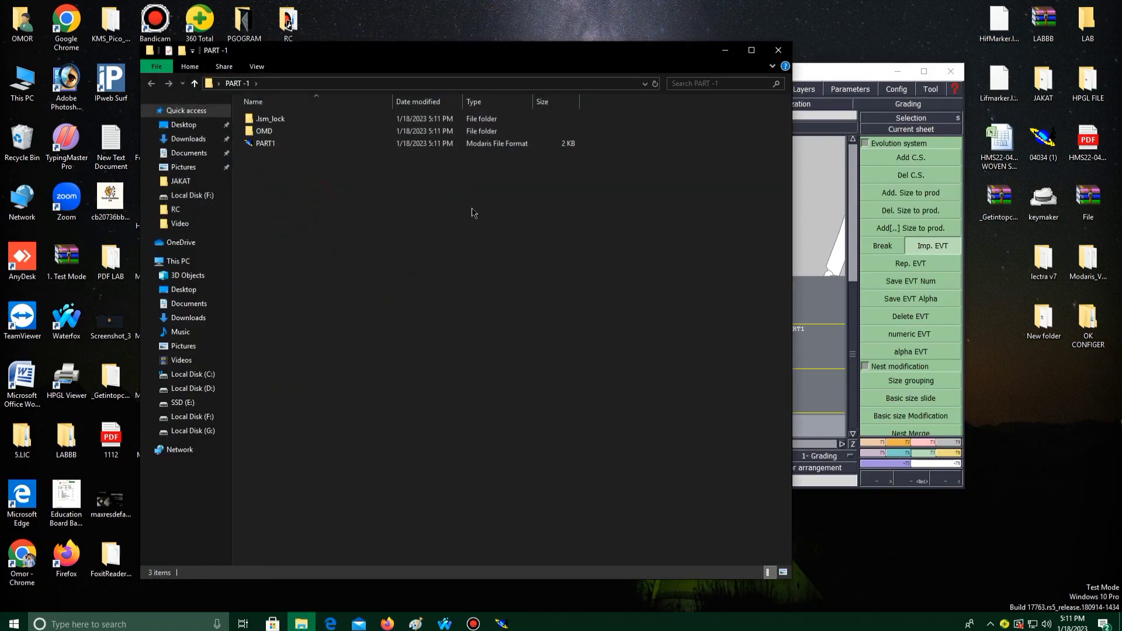
left_click(779, 49)
- Reopen the PART -1 folder and point out the PART1 model file
double_click(288, 139)
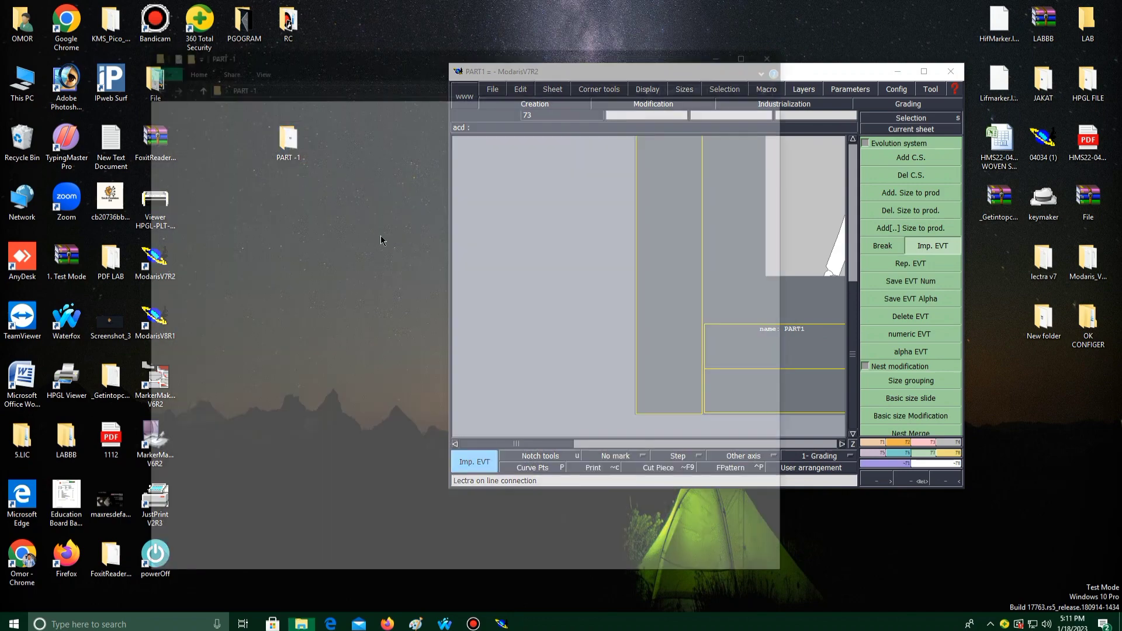
left_click_drag(351, 251, 294, 120)
left_click(315, 193)
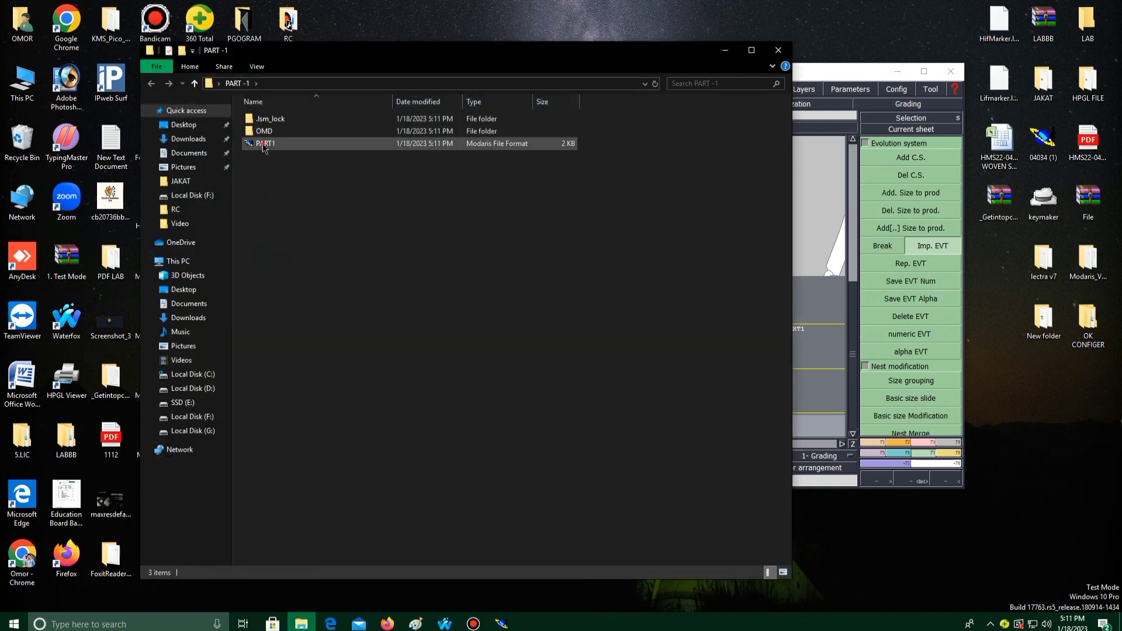
left_click(264, 146)
left_click(273, 160)
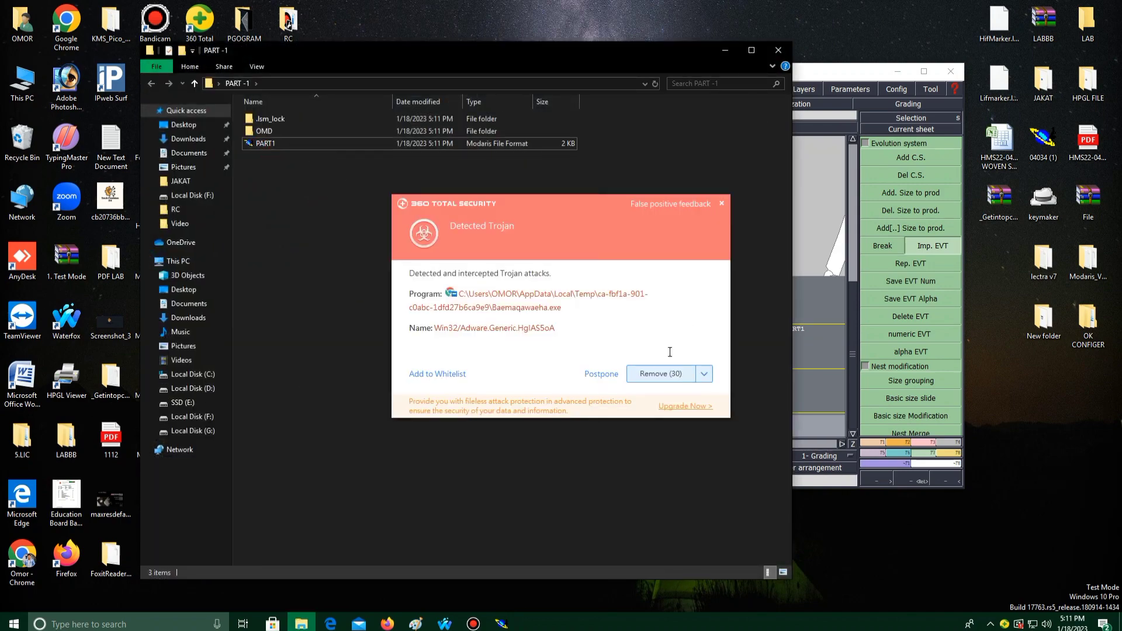
- Dismiss the security alerts and return from the PART -1 folder to the maximised Modaris window
left_click(722, 204)
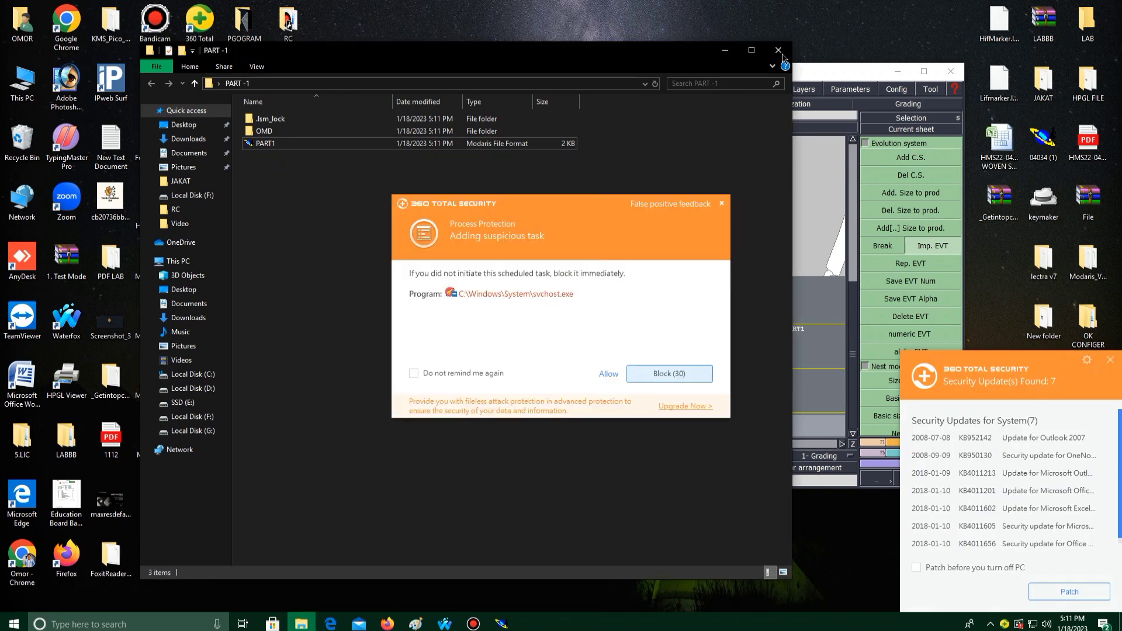
left_click(722, 204)
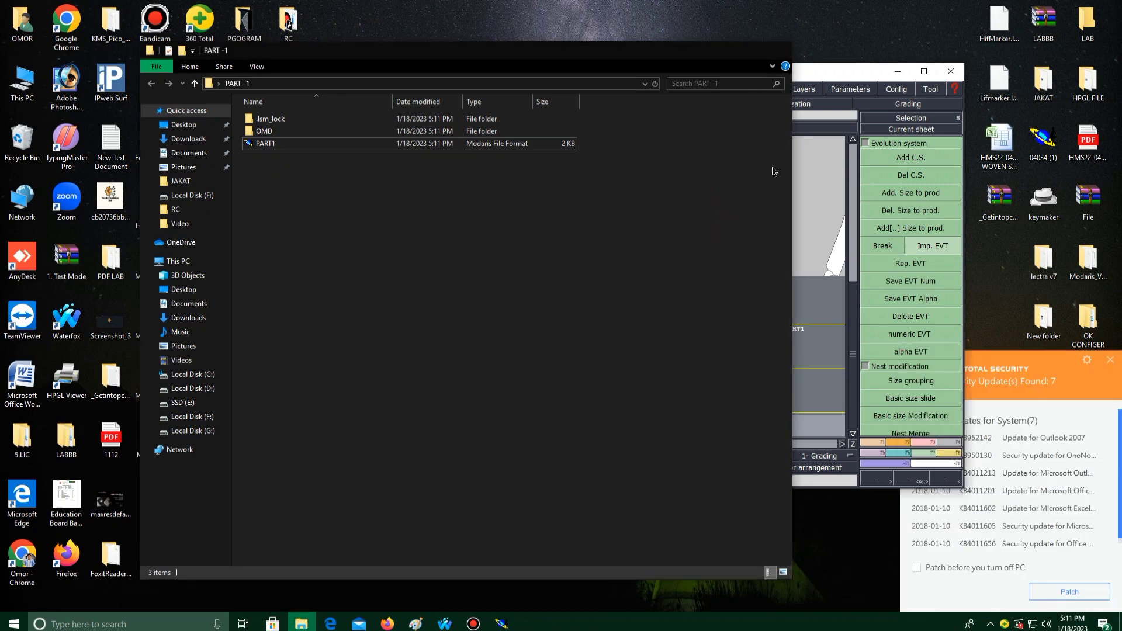
left_click(779, 51)
left_click(923, 71)
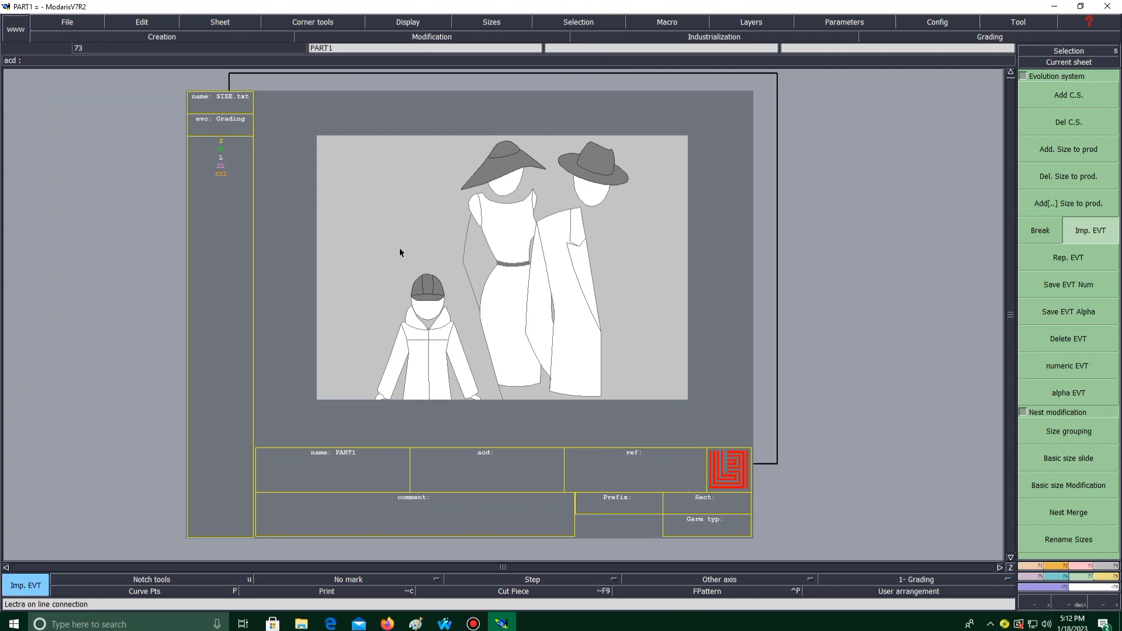
- Create a new blank sheet in the PART1 model
left_click(228, 23)
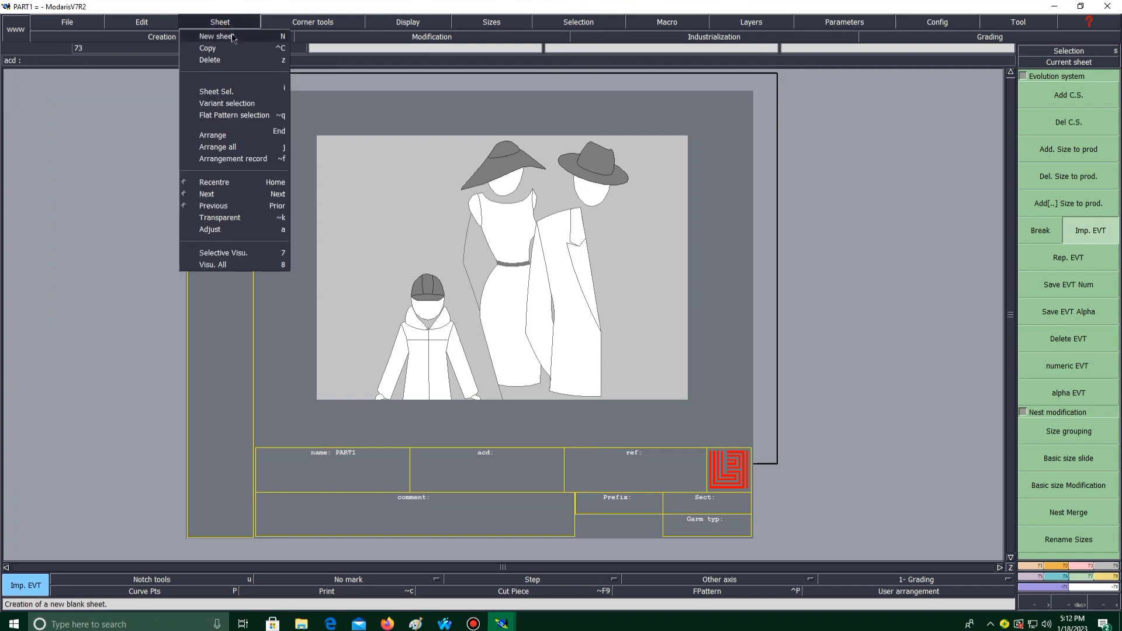
left_click(222, 38)
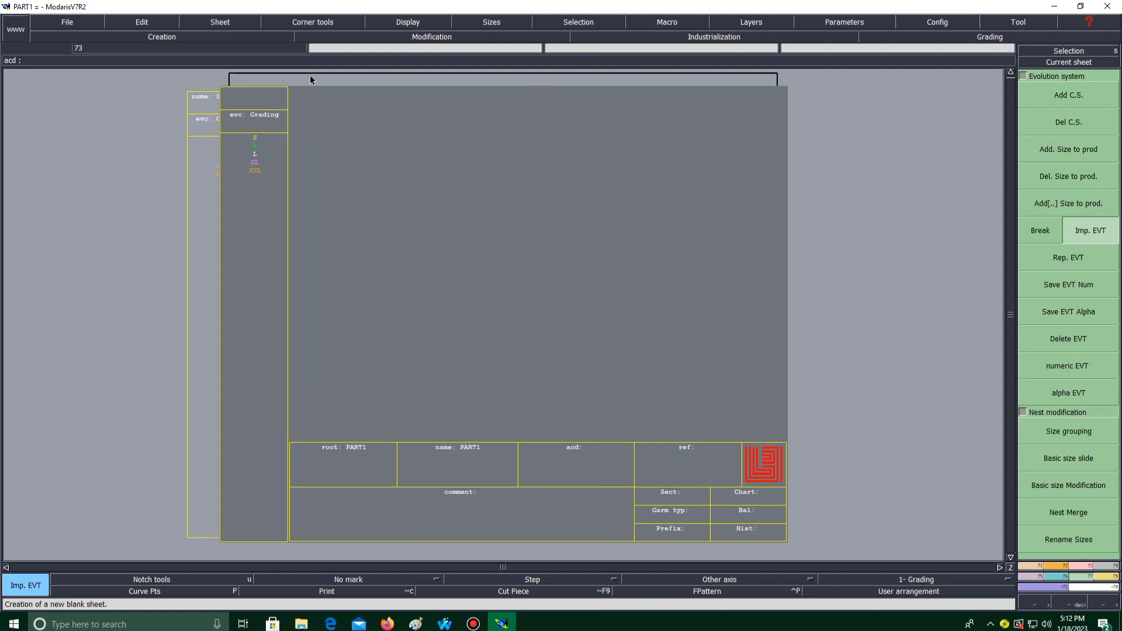
left_click(361, 584)
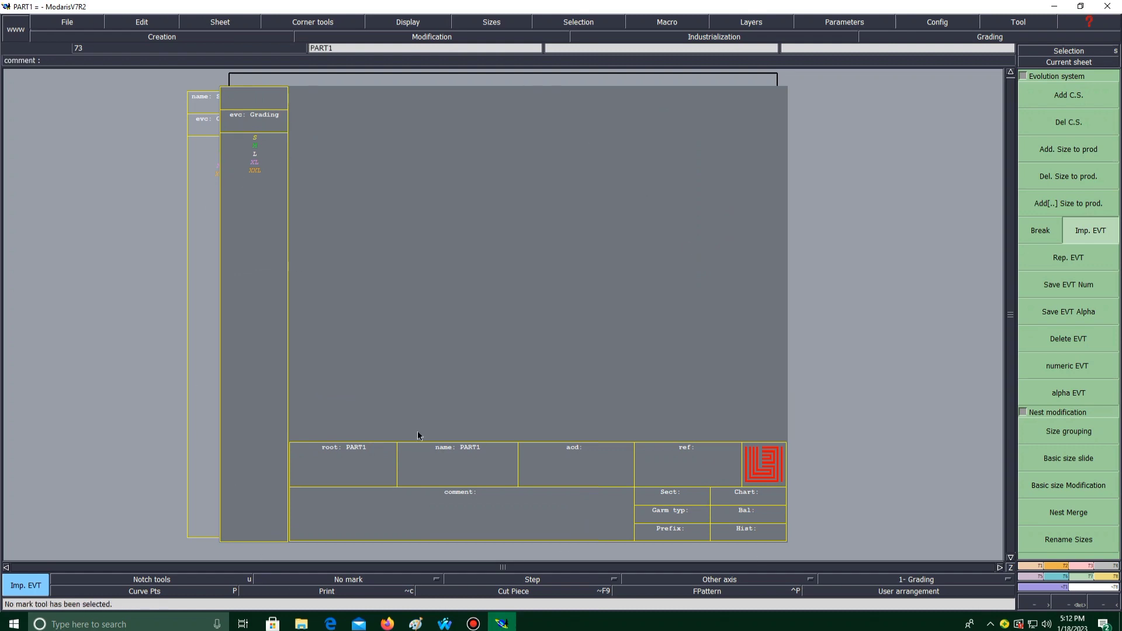
- Turn off the title block display and arrange all sheets, with the view recentred on the new blank sheet
left_click(412, 22)
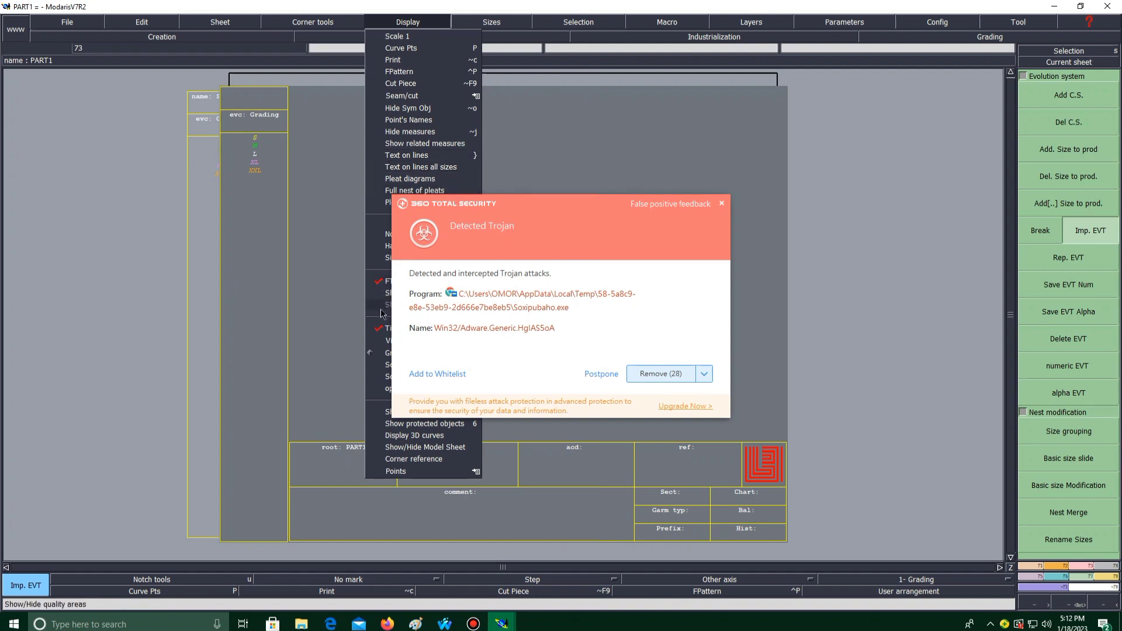
left_click(384, 326)
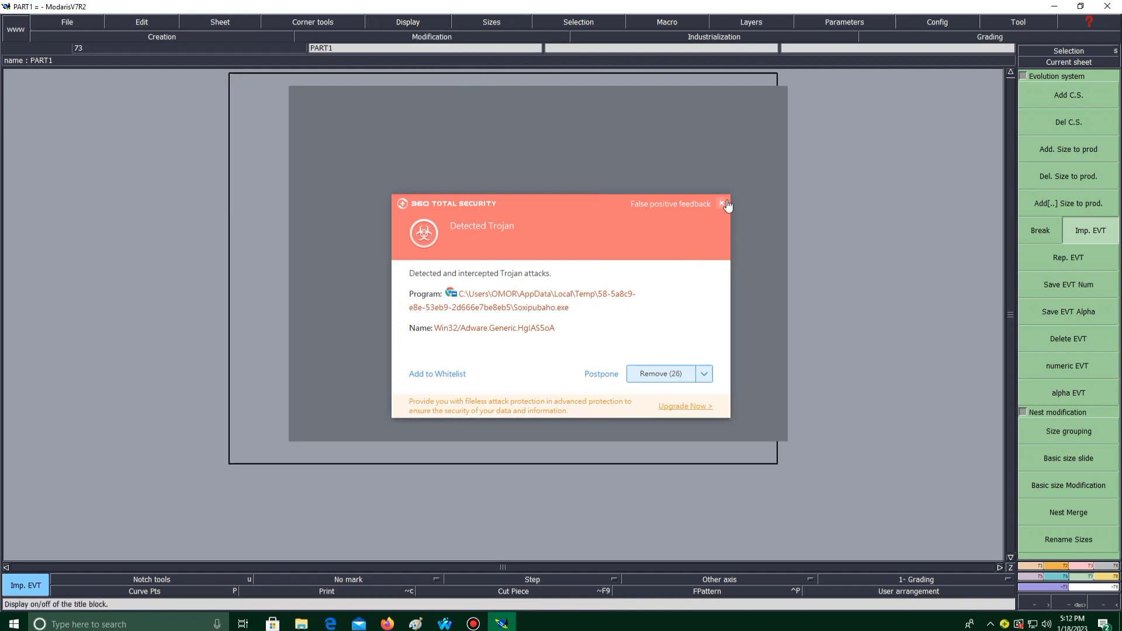
left_click(721, 203)
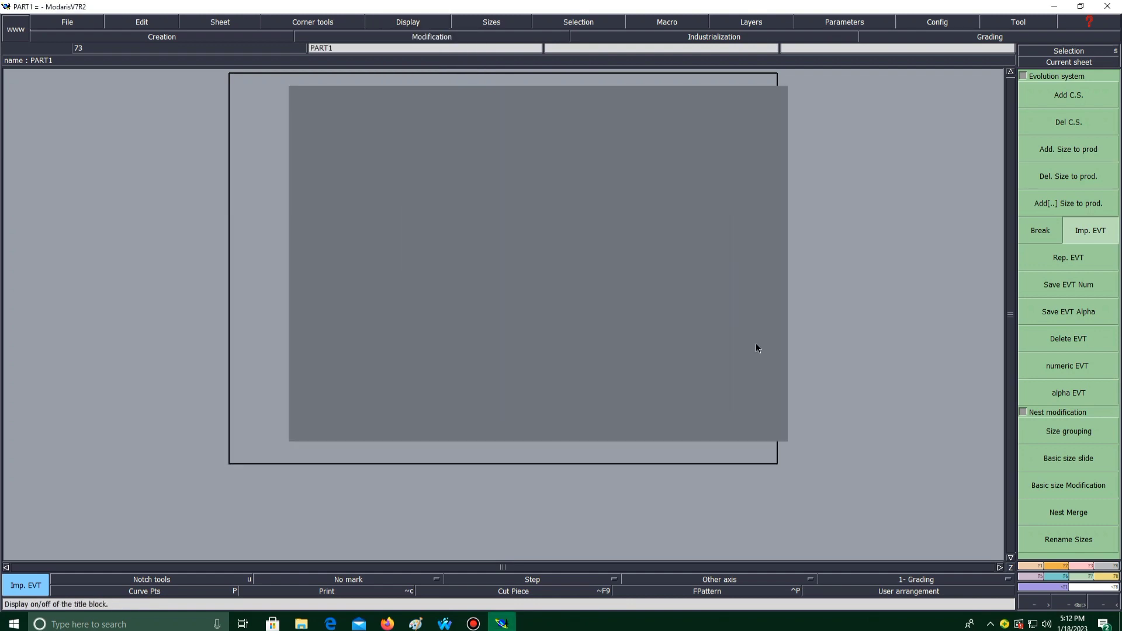
key("j")
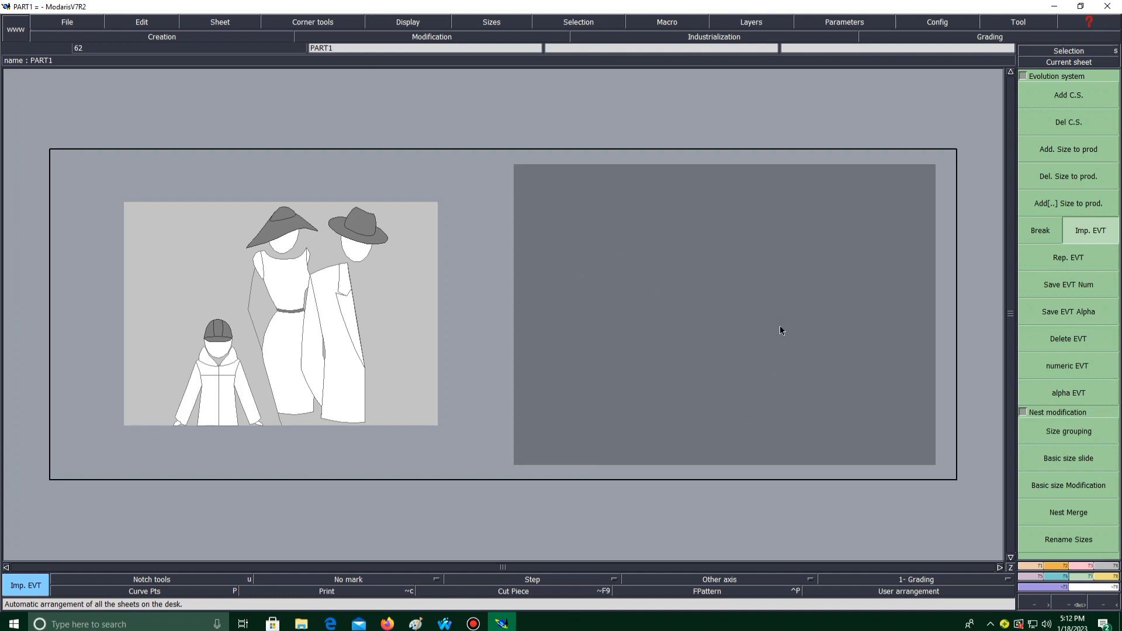
key("Home")
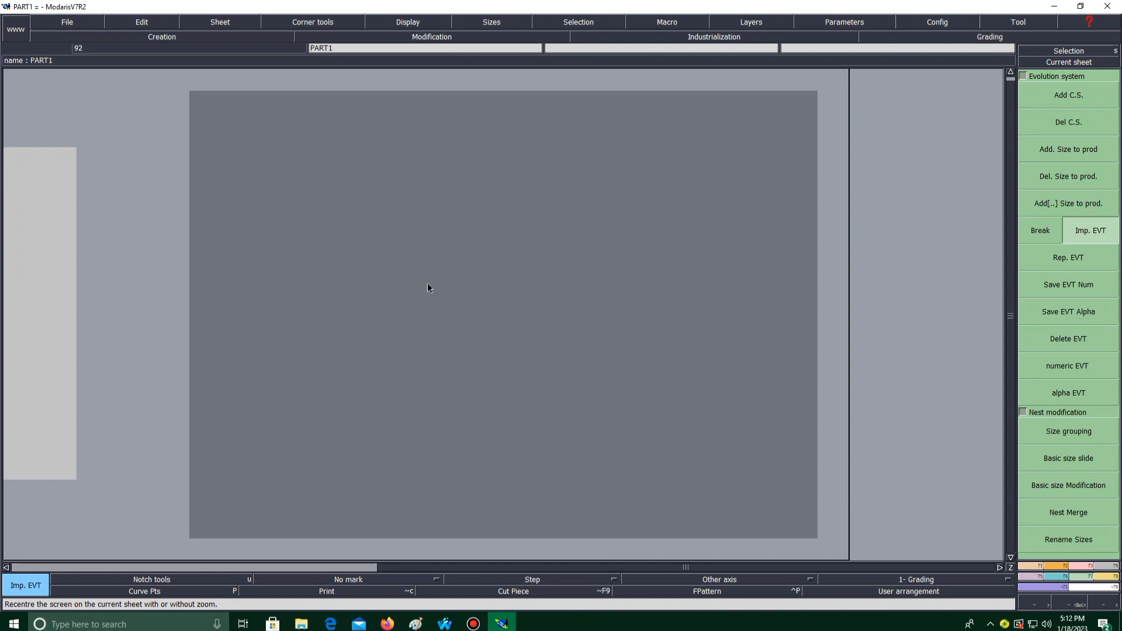
- Draw a vertical line on the blank sheet and a horizontal line from its lower end with the Bezier tool
key("b")
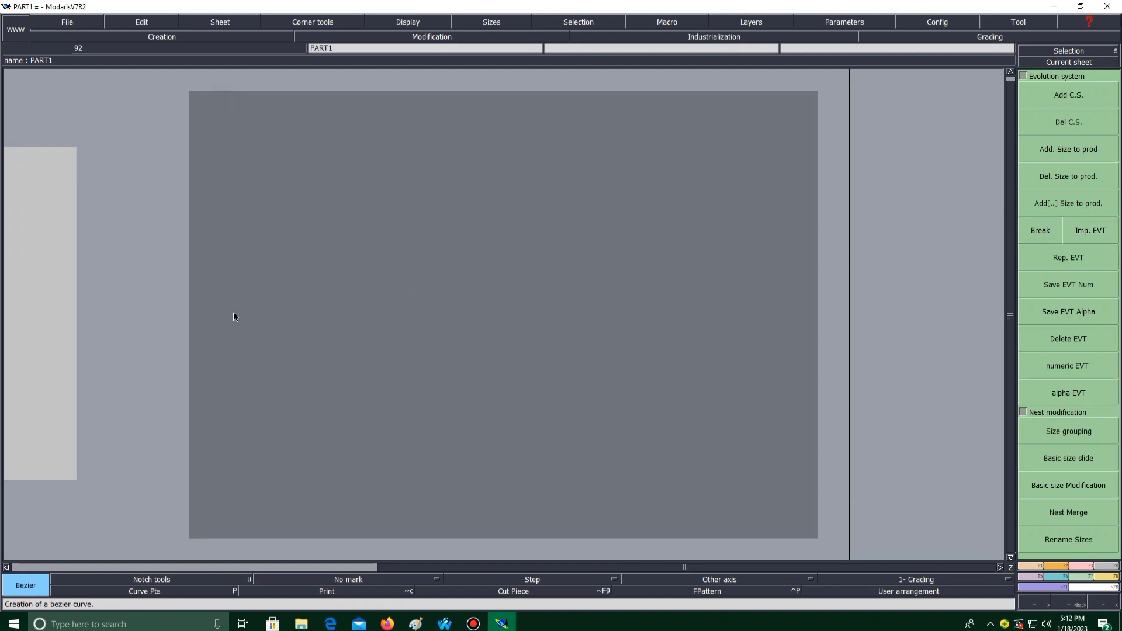
left_click(234, 532)
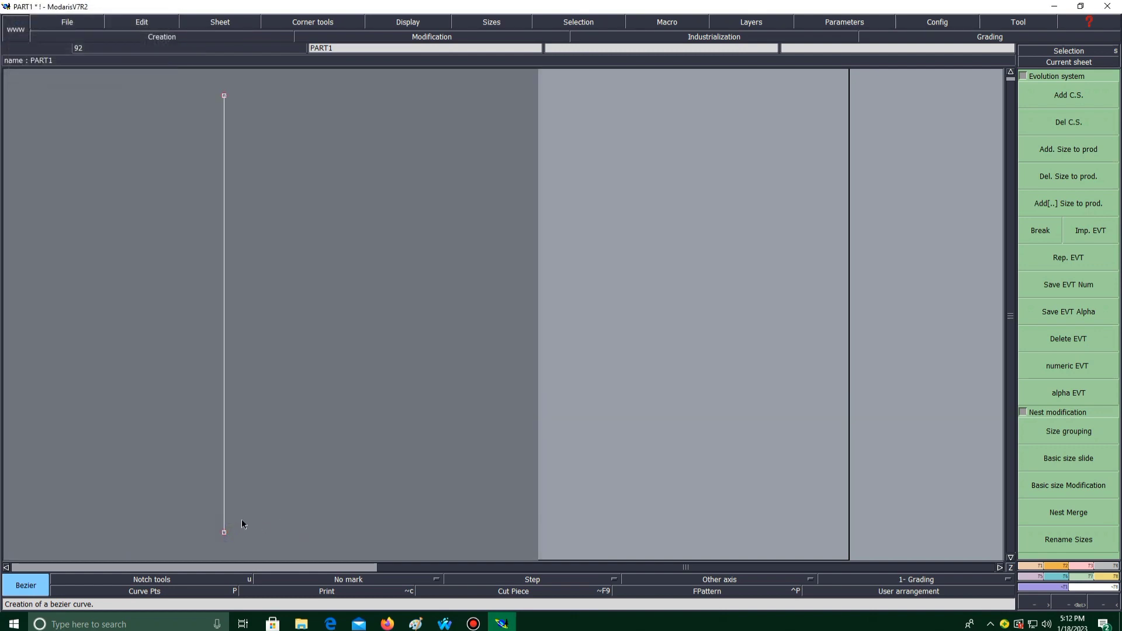
left_click(840, 477)
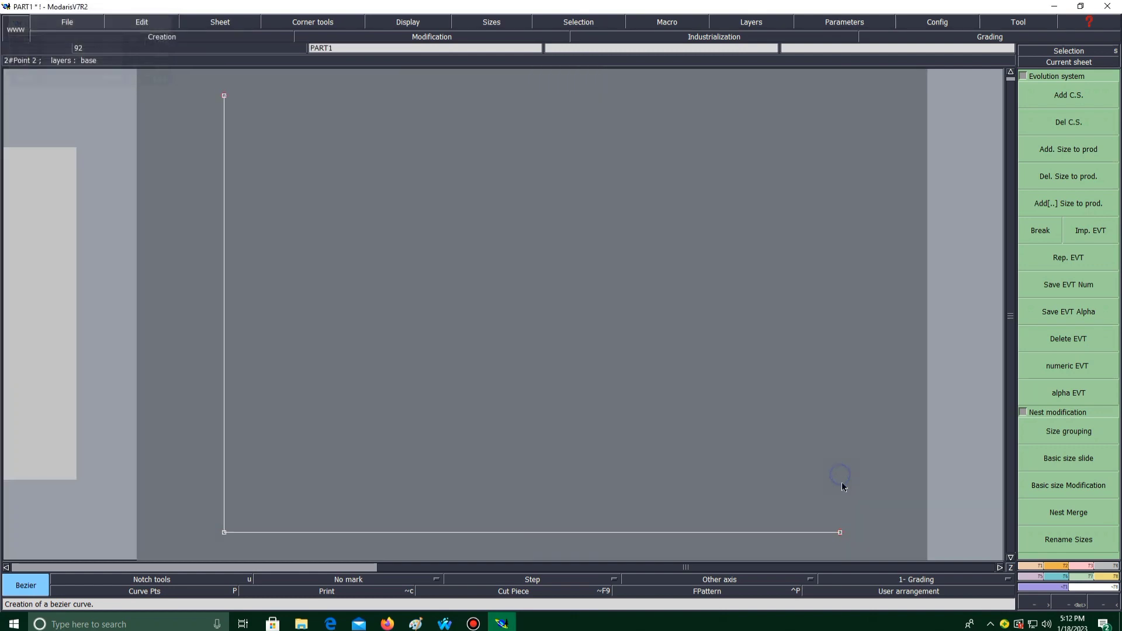
key("Home")
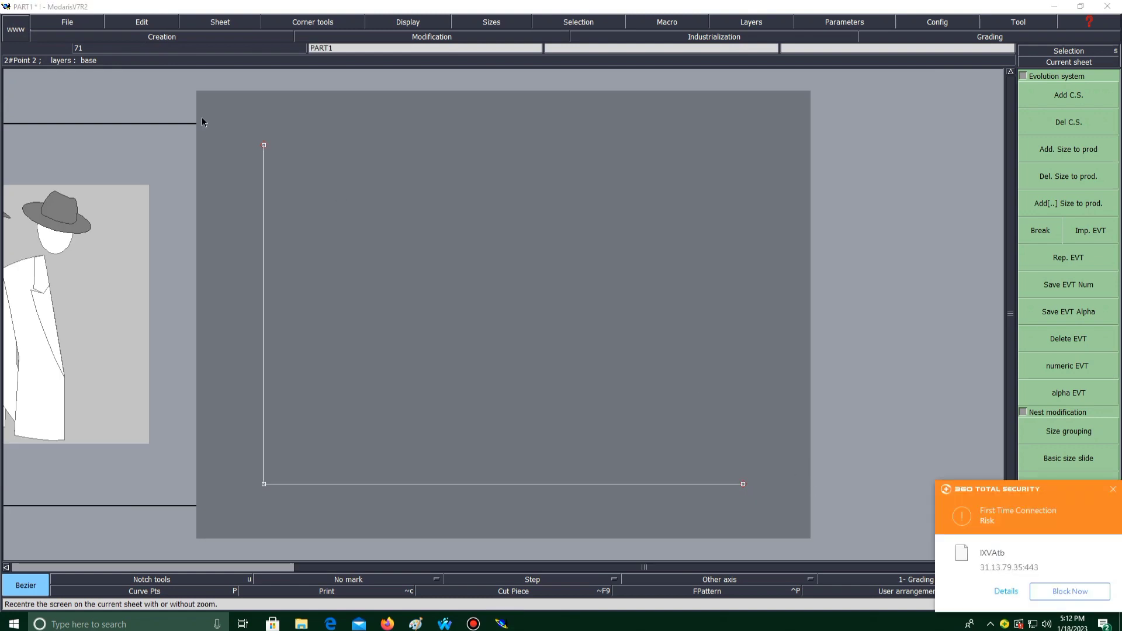
- Save the PART1 model twice, overwriting the existing PART1.mdl in the PART -1 folder
left_click(67, 22)
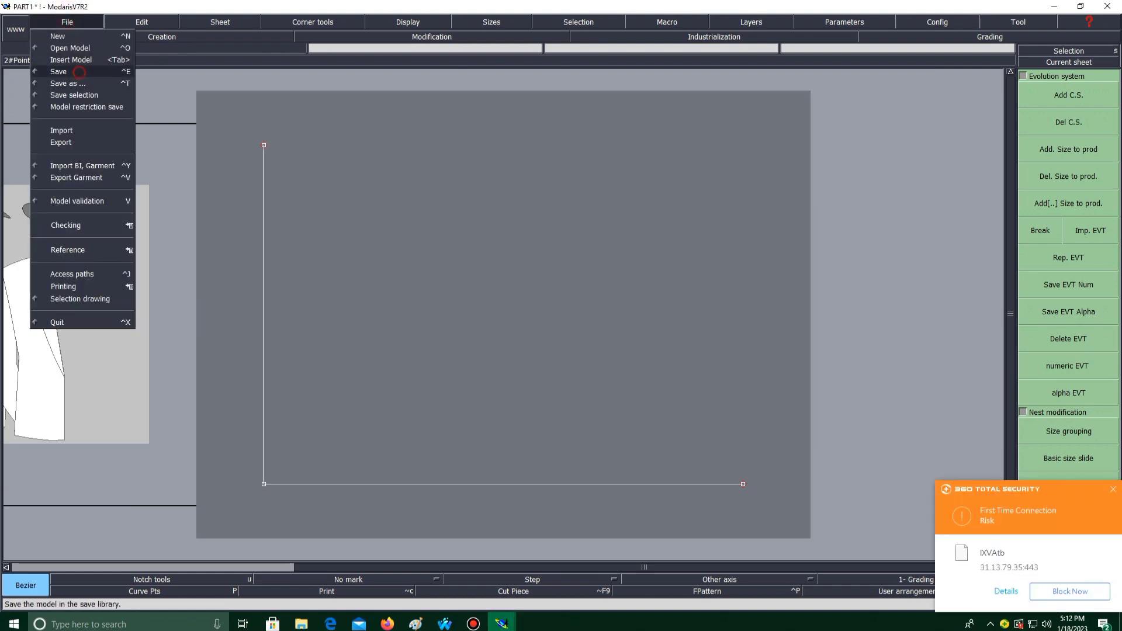
left_click(73, 71)
left_click(524, 385)
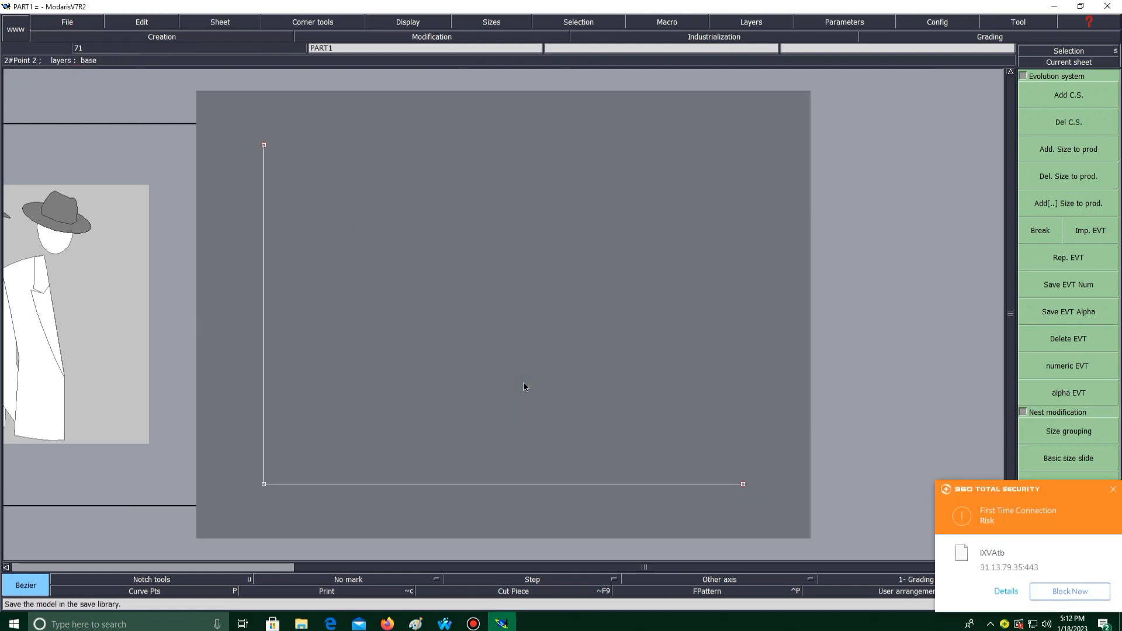
left_click(94, 24)
left_click(71, 72)
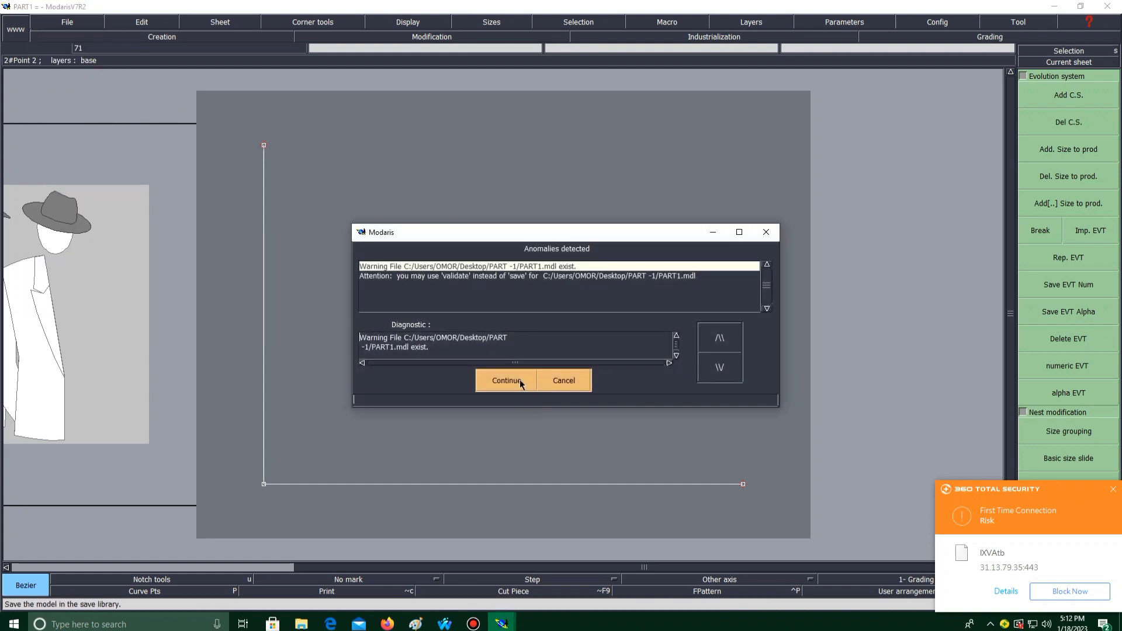
left_click(519, 382)
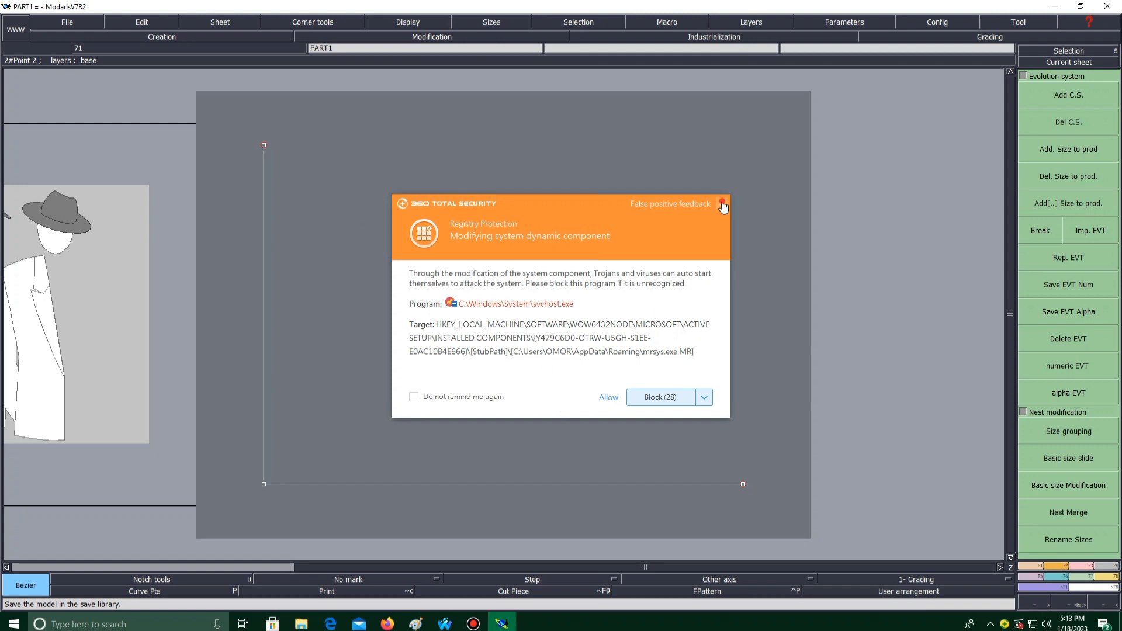
- Dismiss the Registry Protection alert without allowing or blocking the program
left_click(721, 203)
left_click(719, 205)
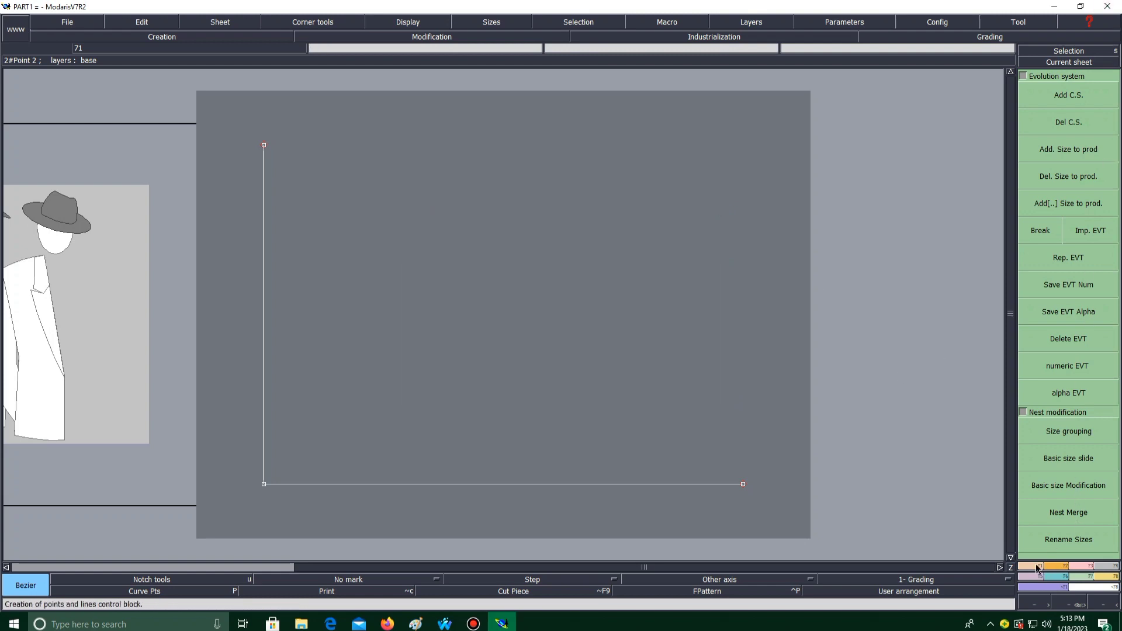
left_click(1062, 567)
left_click(1062, 566)
left_click(1084, 567)
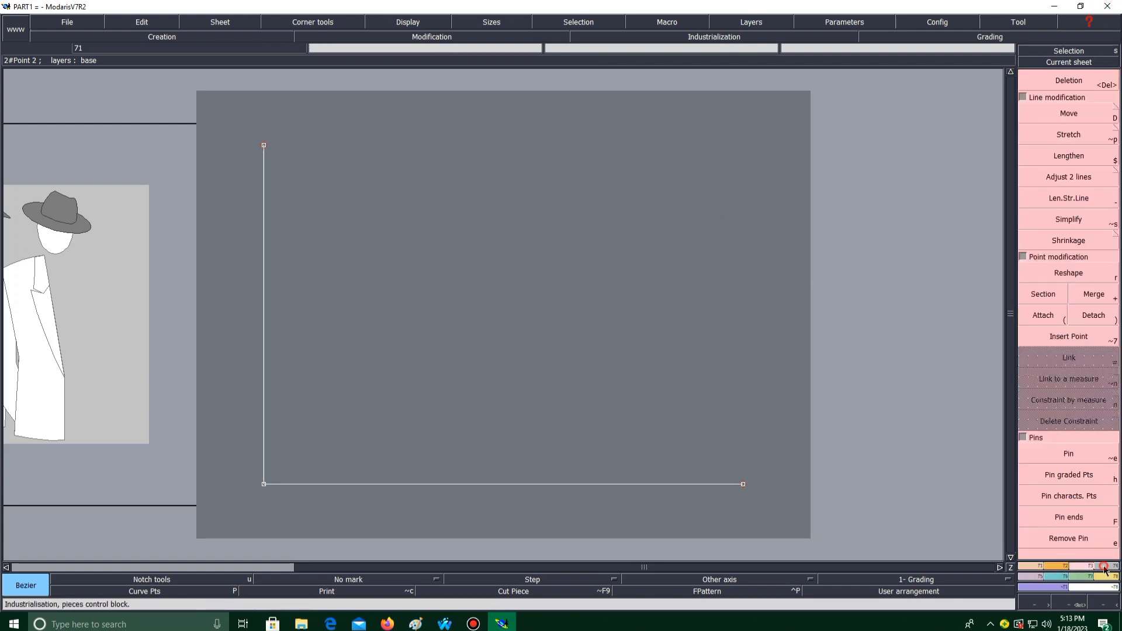
left_click(1104, 567)
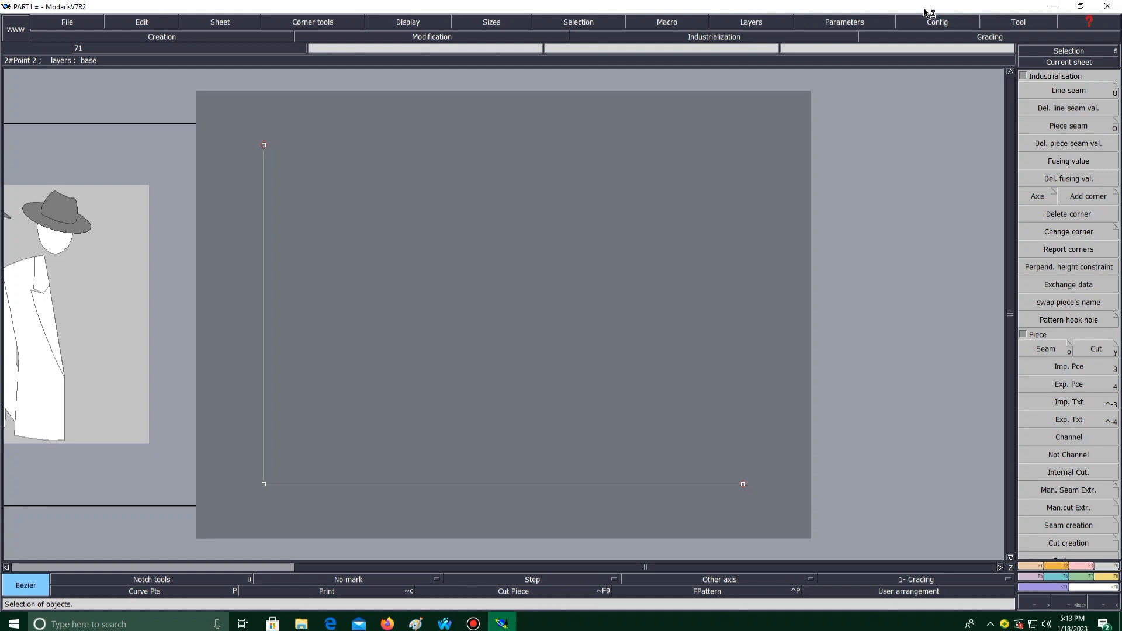
mouse_move(586, 8)
left_mouse_down()
mouse_move(581, 64)
mouse_move(571, 4)
mouse_move(587, 5)
left_mouse_up()
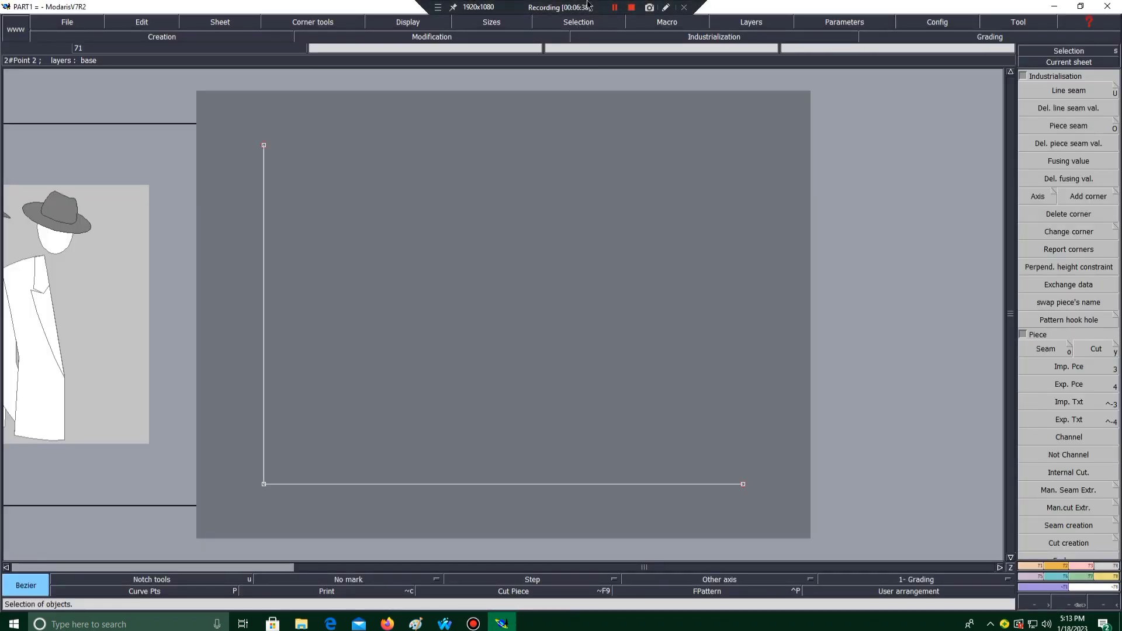